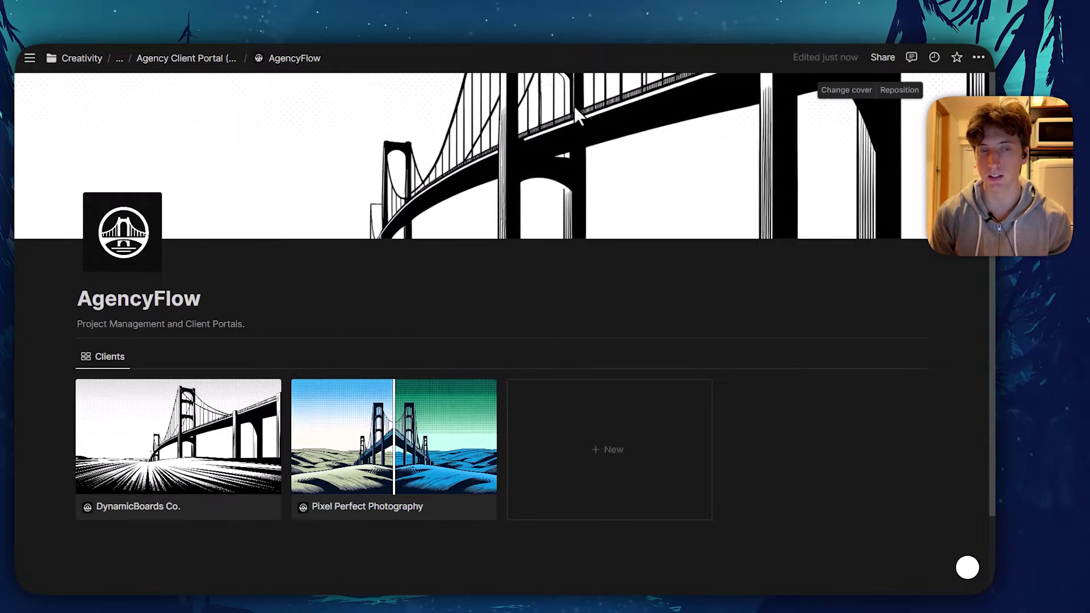
Open the default Client template of the Companies database for editing.
scroll(557, 267, down, 3)
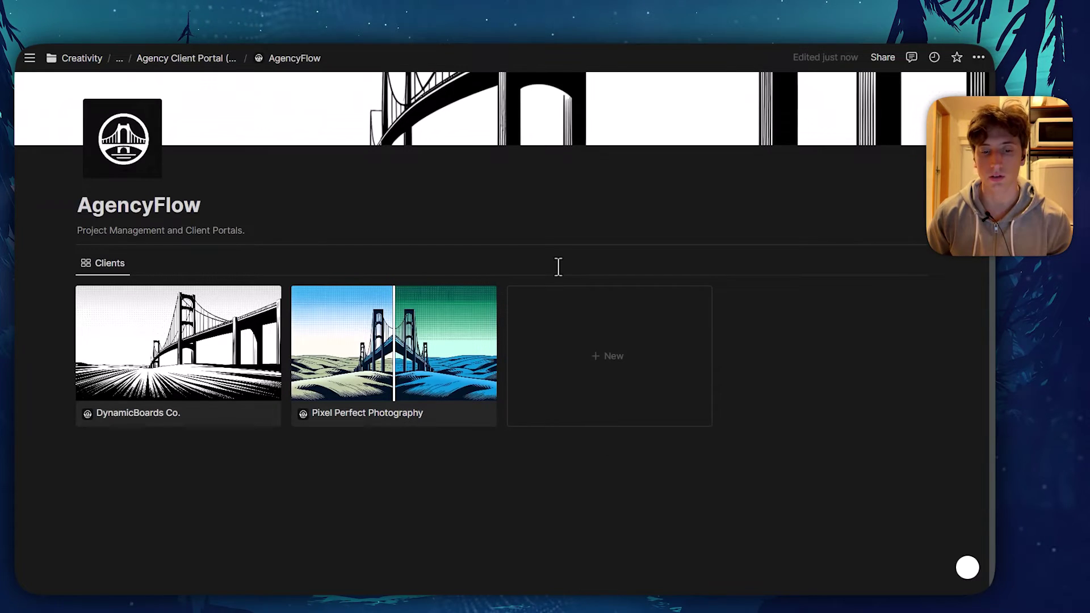
mouse_move(535, 263)
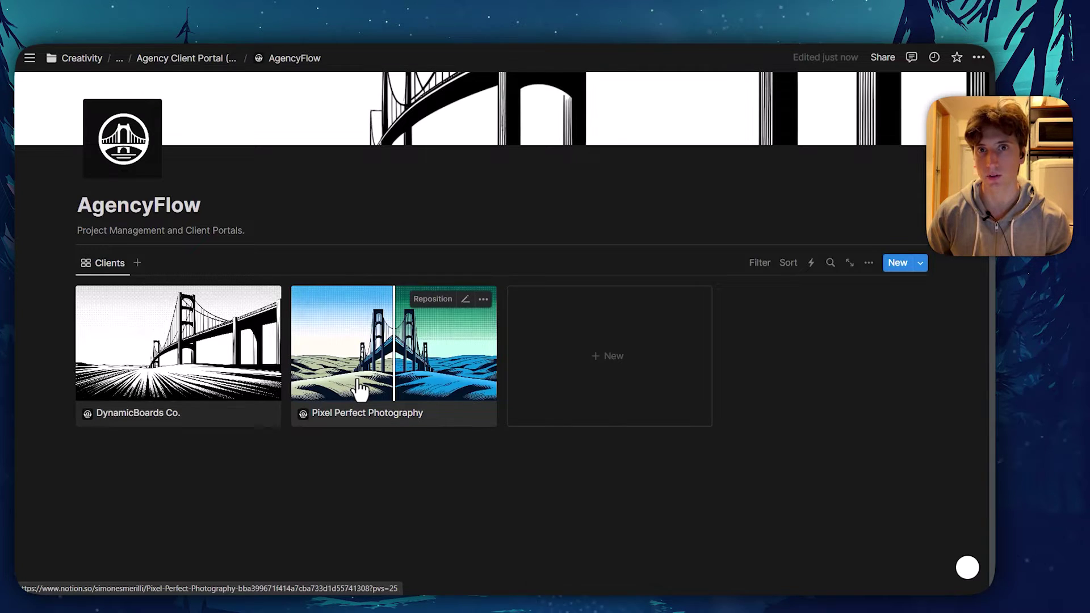
click(920, 265)
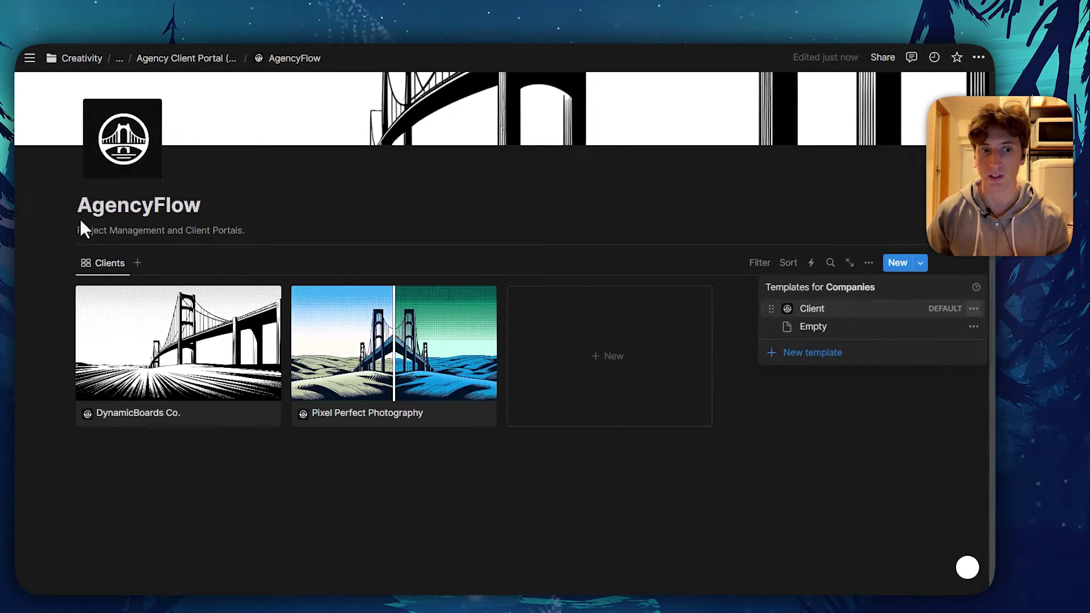
mouse_move(16, 182)
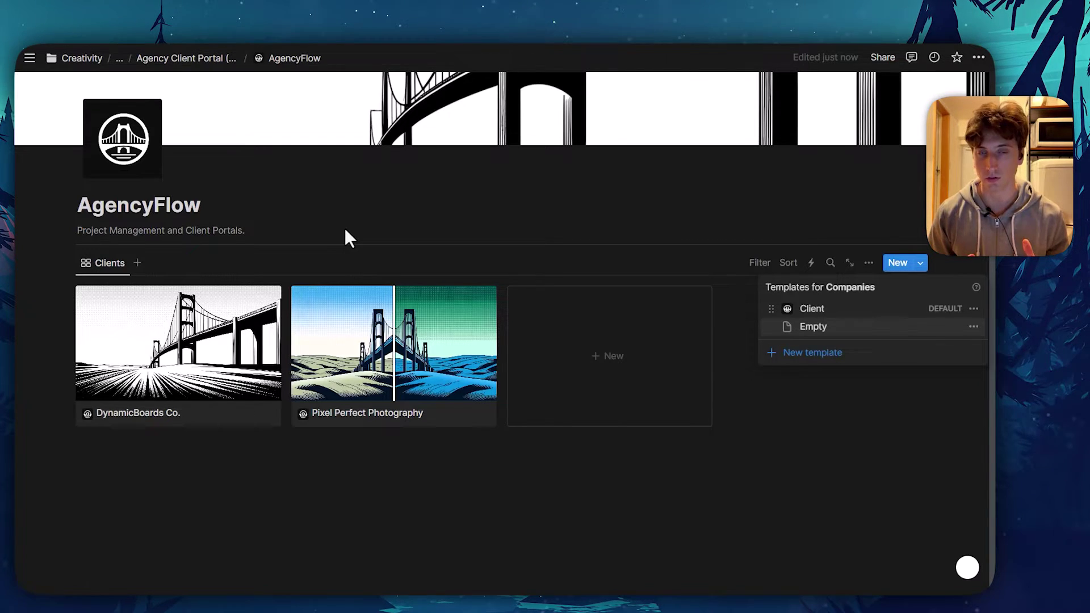
click(974, 308)
key(Return)
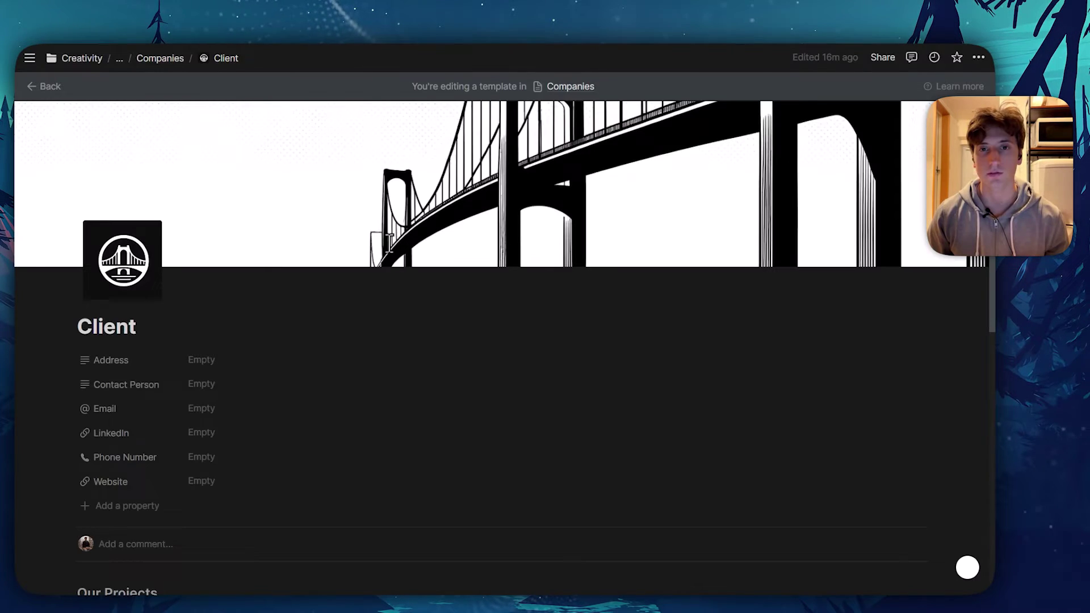
Examine the Client template's properties, its Our Projects and Tasks sections, and the [client] placeholders in both database titles.
scroll(389, 244, down, 5)
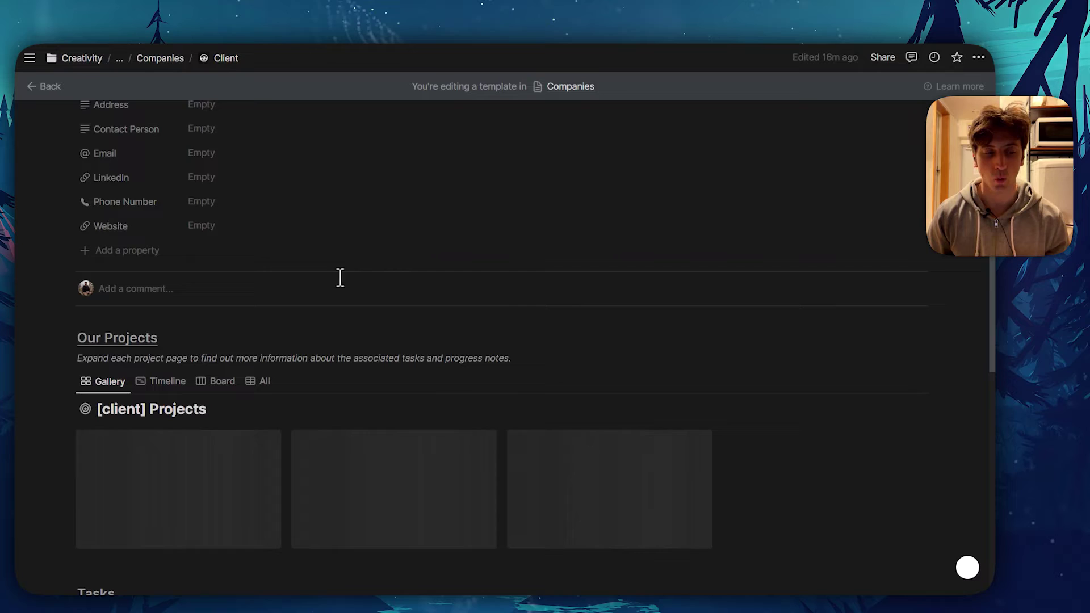
scroll(340, 278, down, 1)
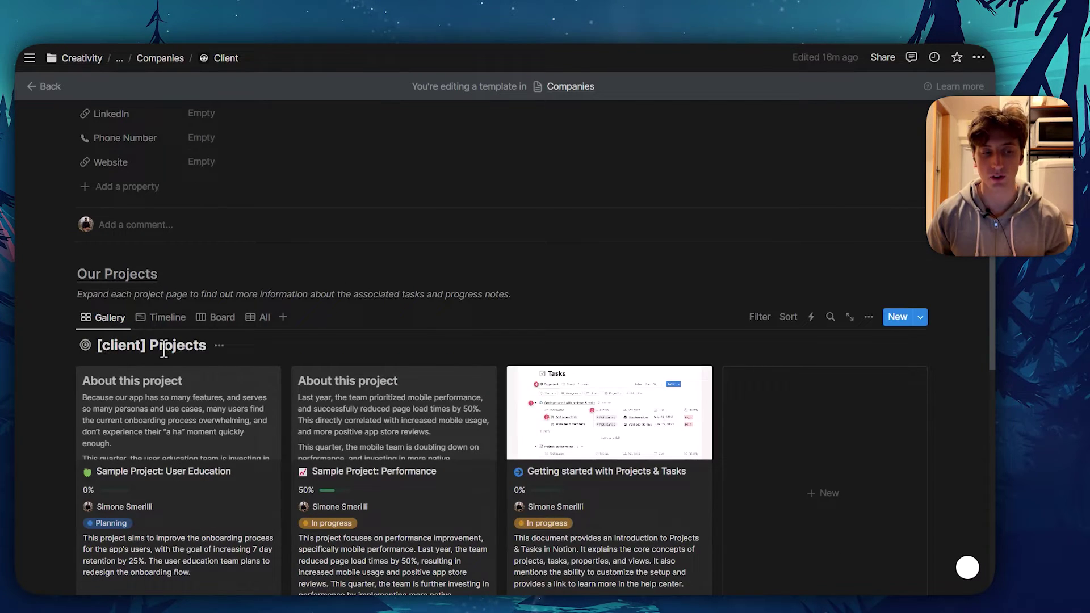
drag(146, 345, 98, 344)
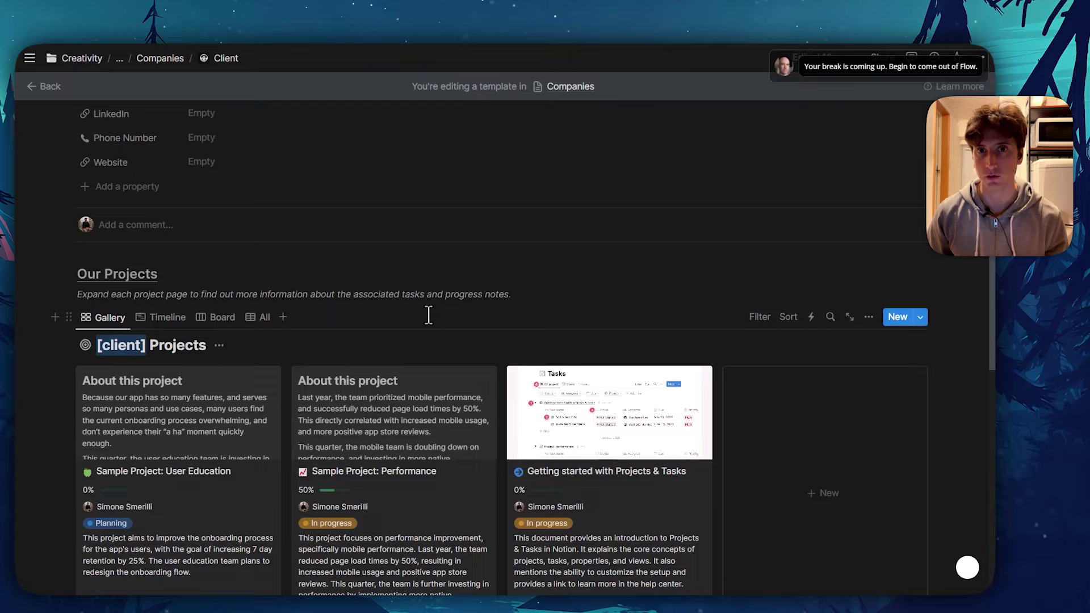
mouse_move(29, 58)
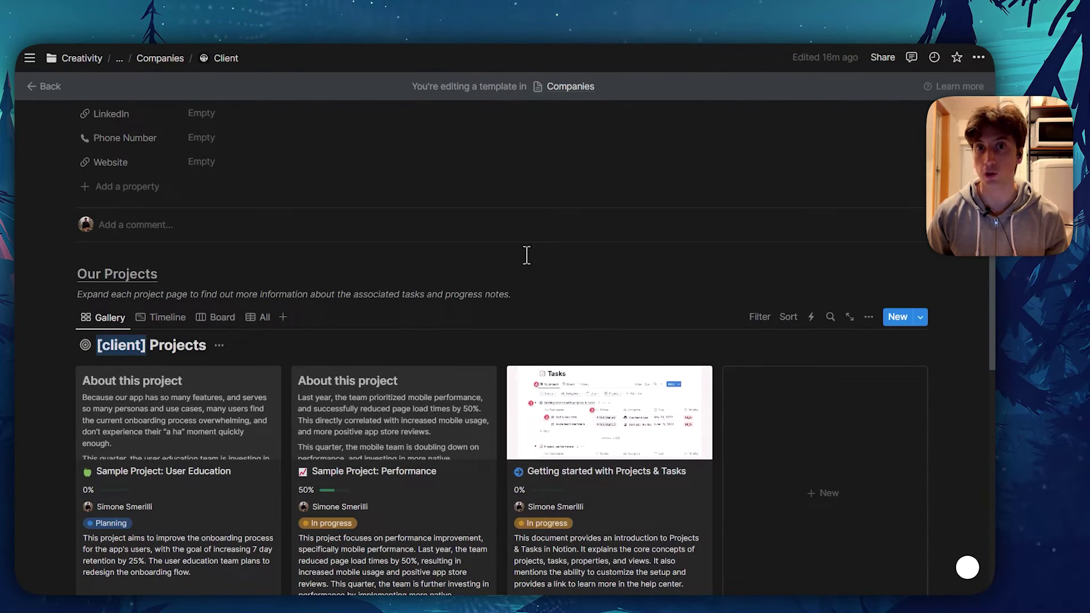
scroll(527, 255, down, 6)
scroll(545, 281, down, 2)
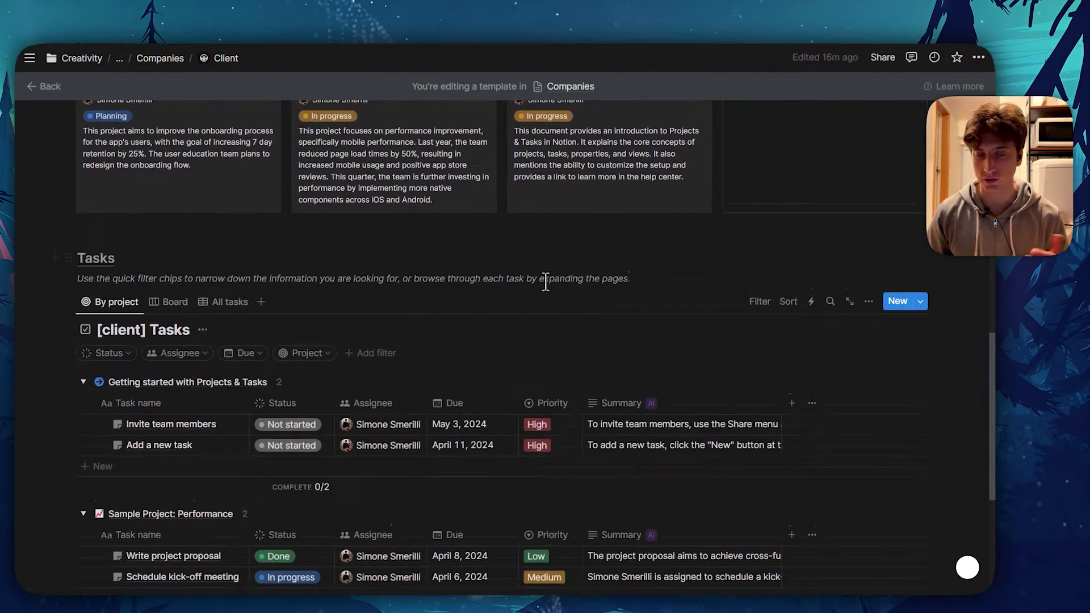
drag(130, 293, 97, 293)
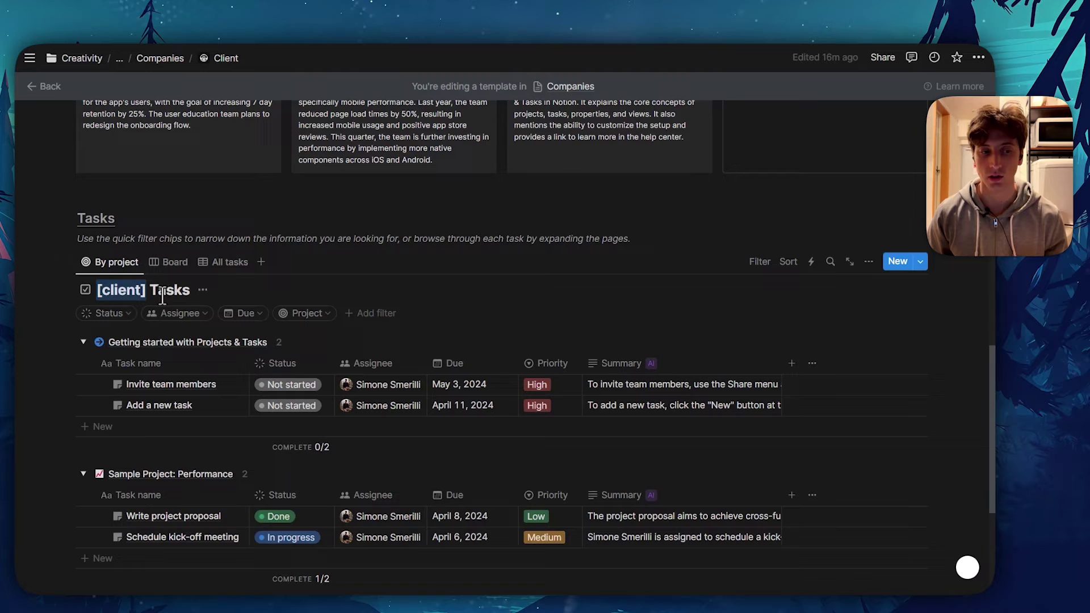
click(362, 271)
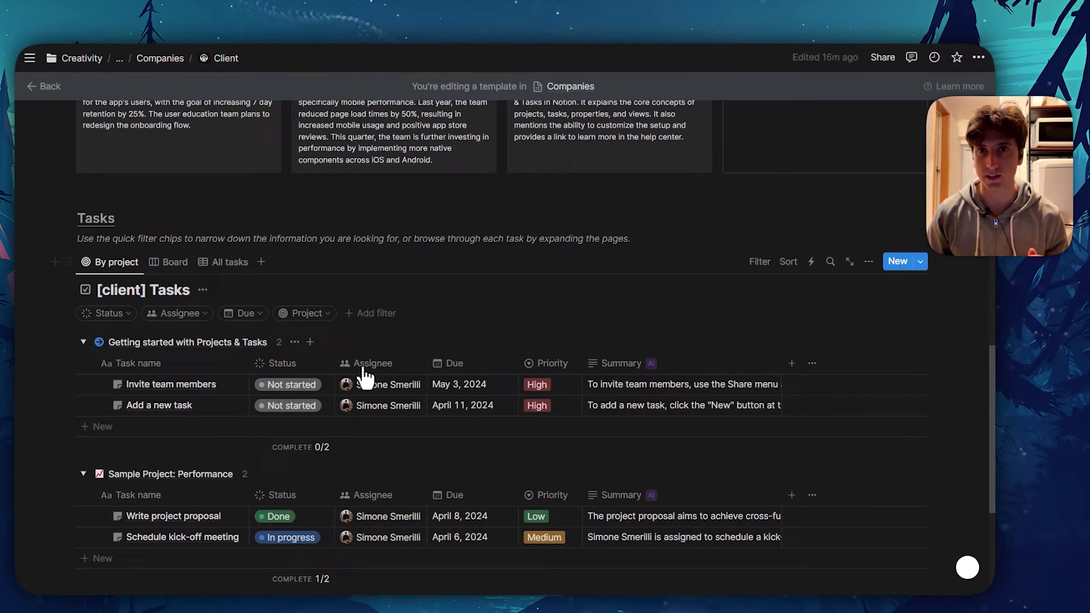
scroll(375, 420, up, 4)
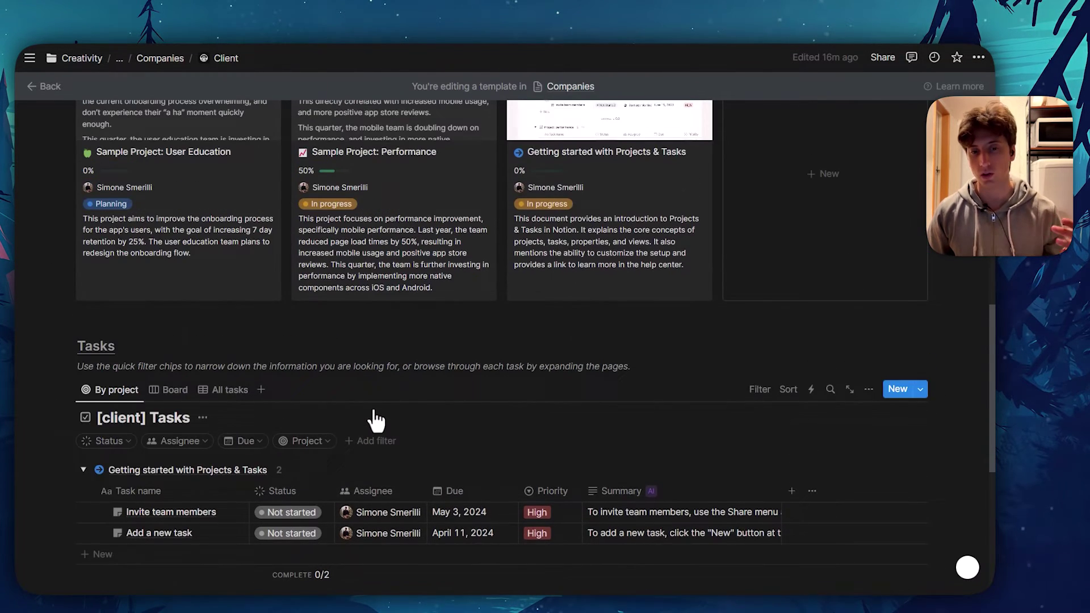
scroll(374, 413, up, 3)
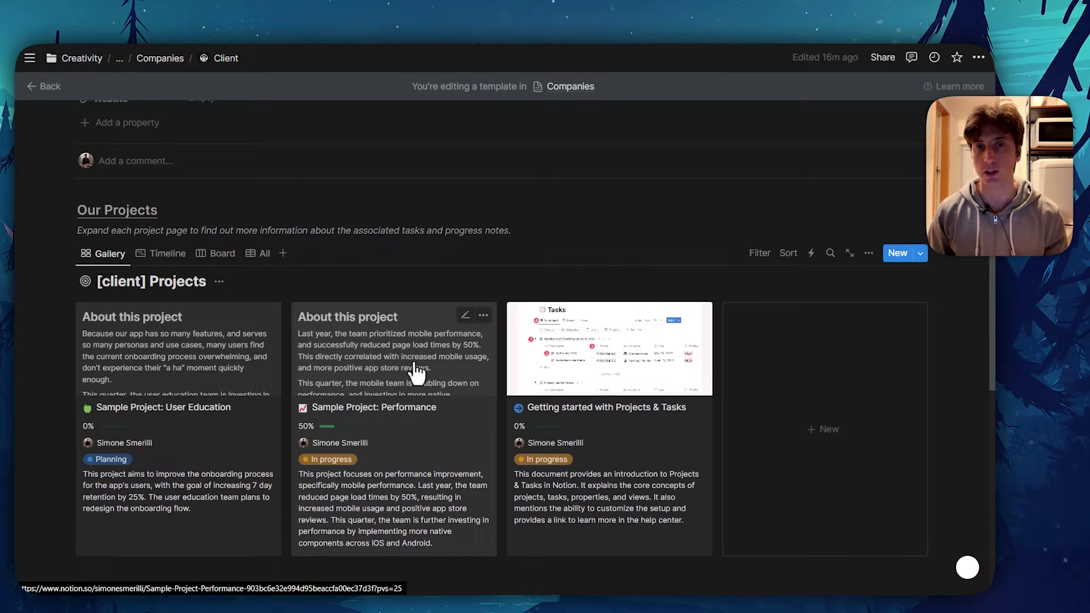
scroll(417, 372, down, 5)
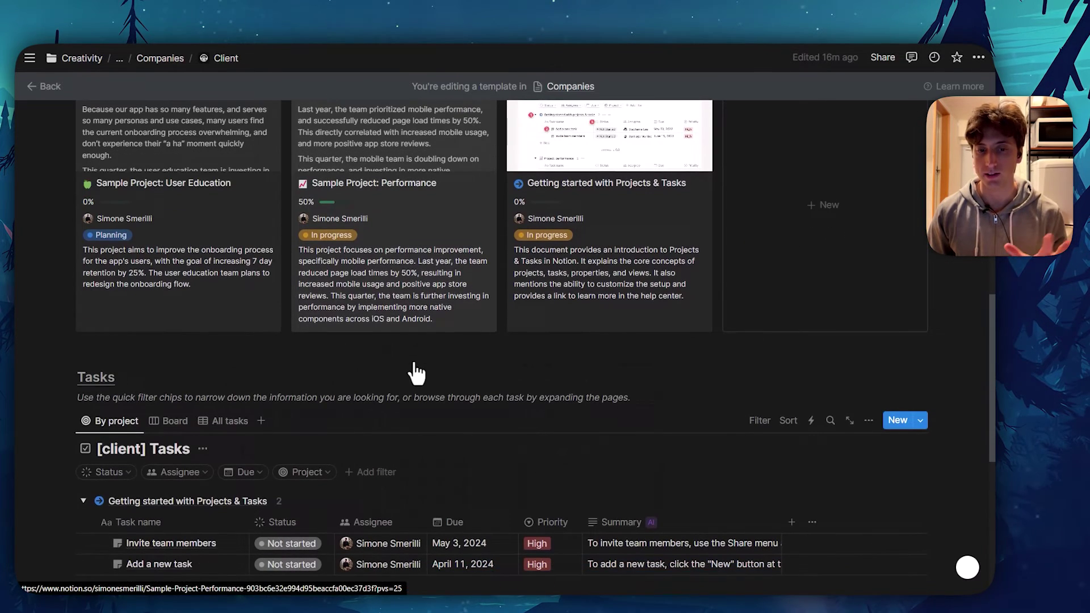
scroll(414, 362, down, 2)
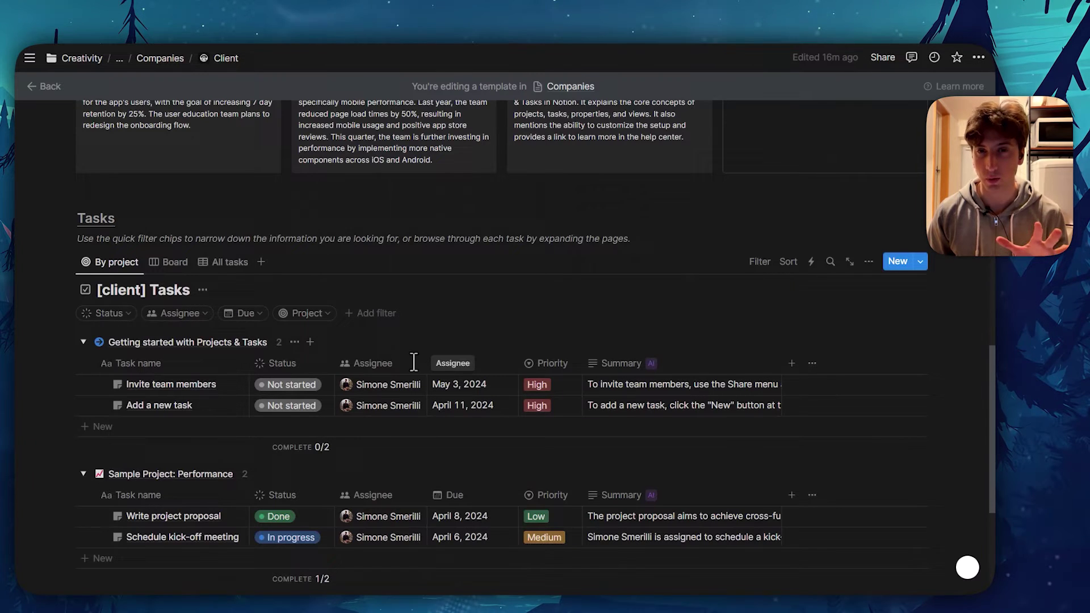
scroll(415, 366, down, 1)
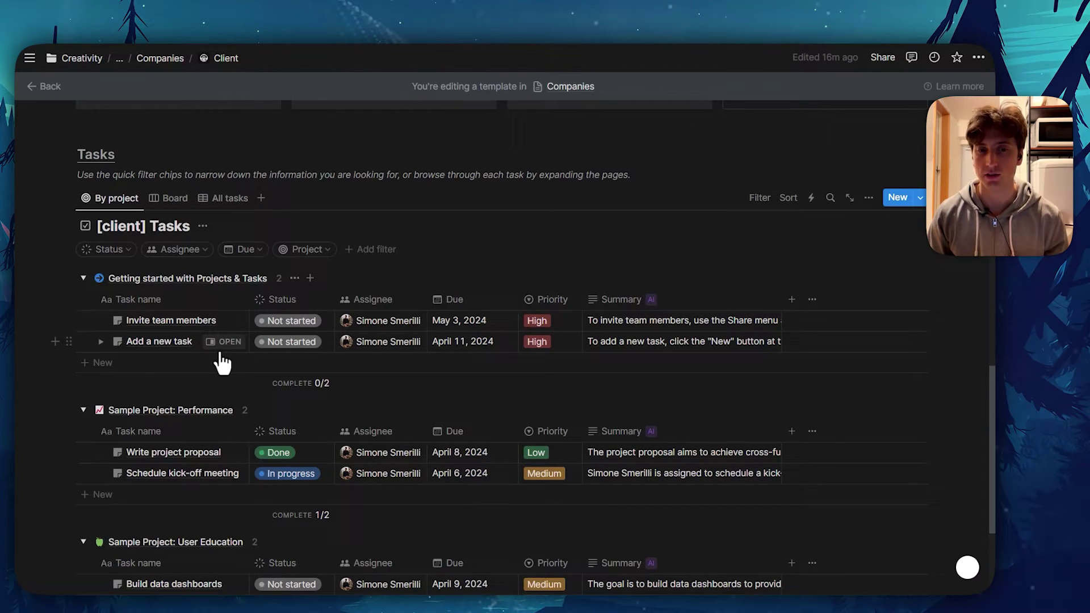
Leave the template, return to the AgencyFlow page and open the DynamicBoards Co. client page.
click(216, 226)
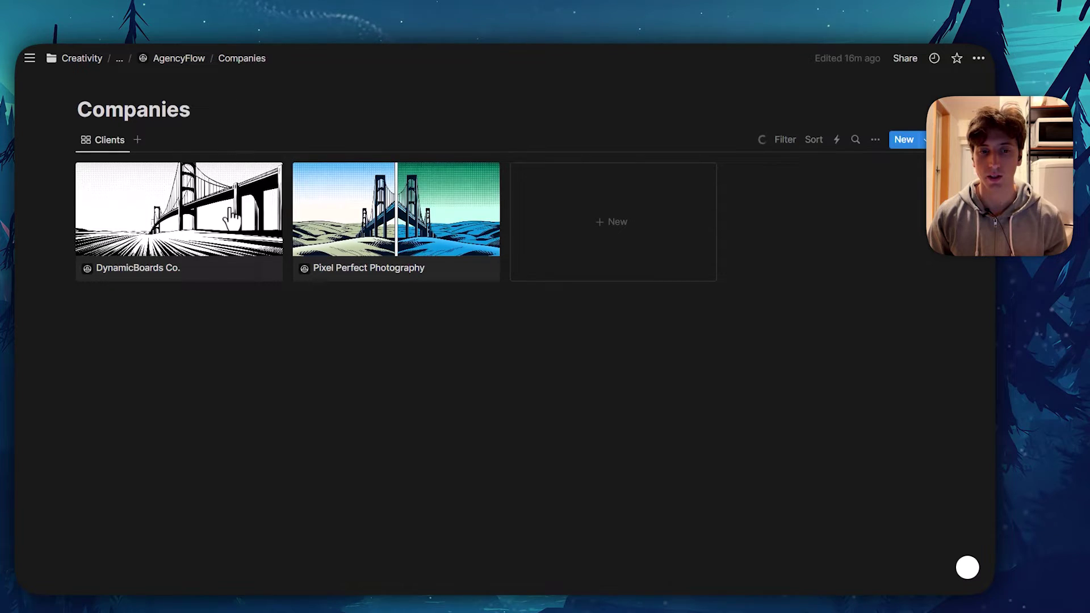
click(178, 58)
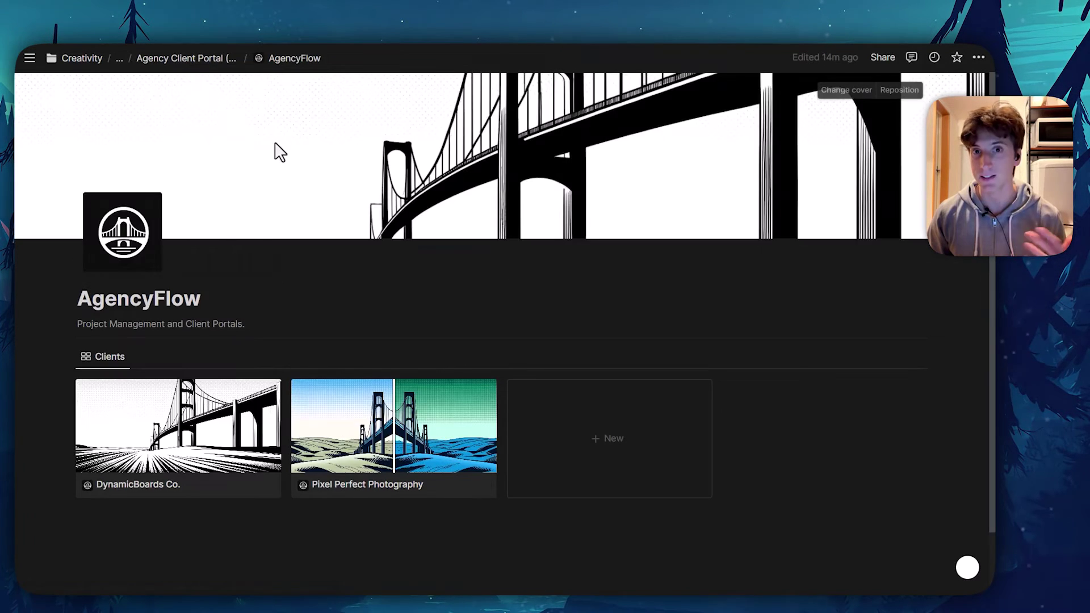
scroll(397, 349, down, 2)
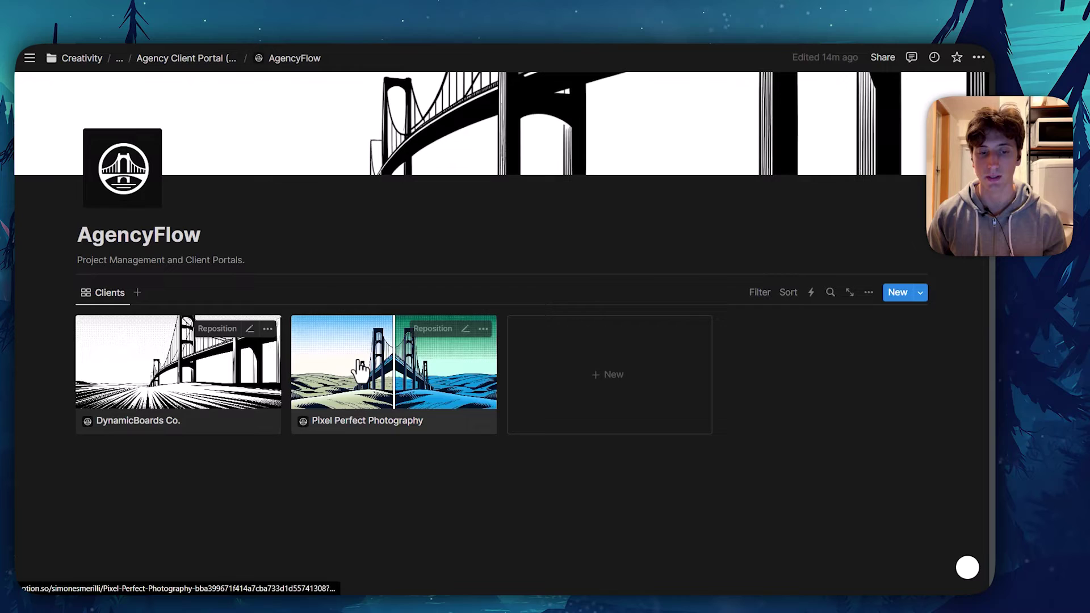
click(241, 401)
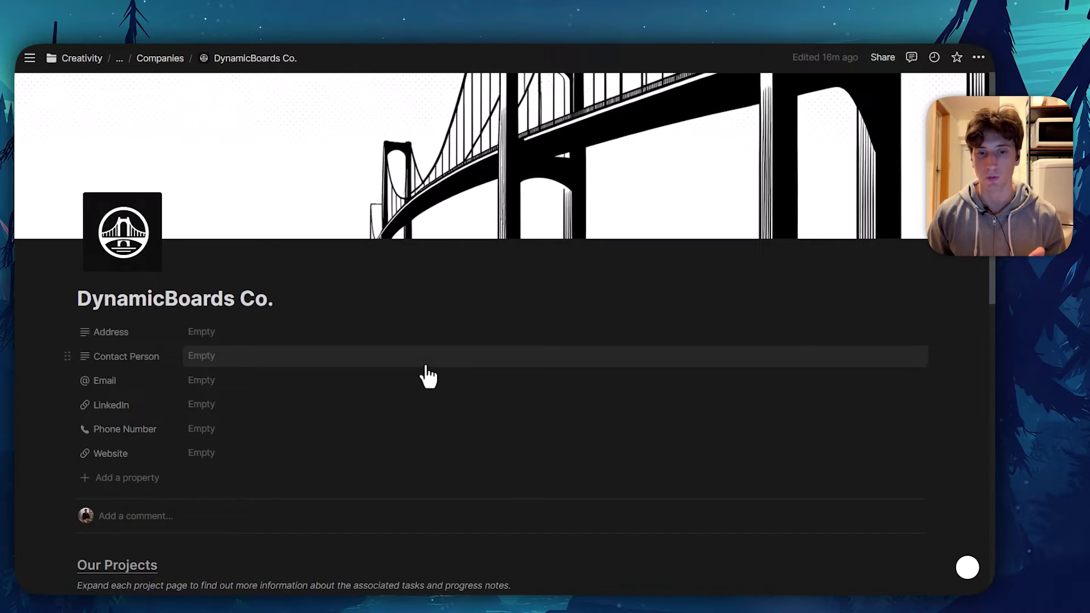
Replace the [client] placeholder in the projects database title with the client name copied from the page title, DynamicBoards Co.
scroll(369, 363, down, 3)
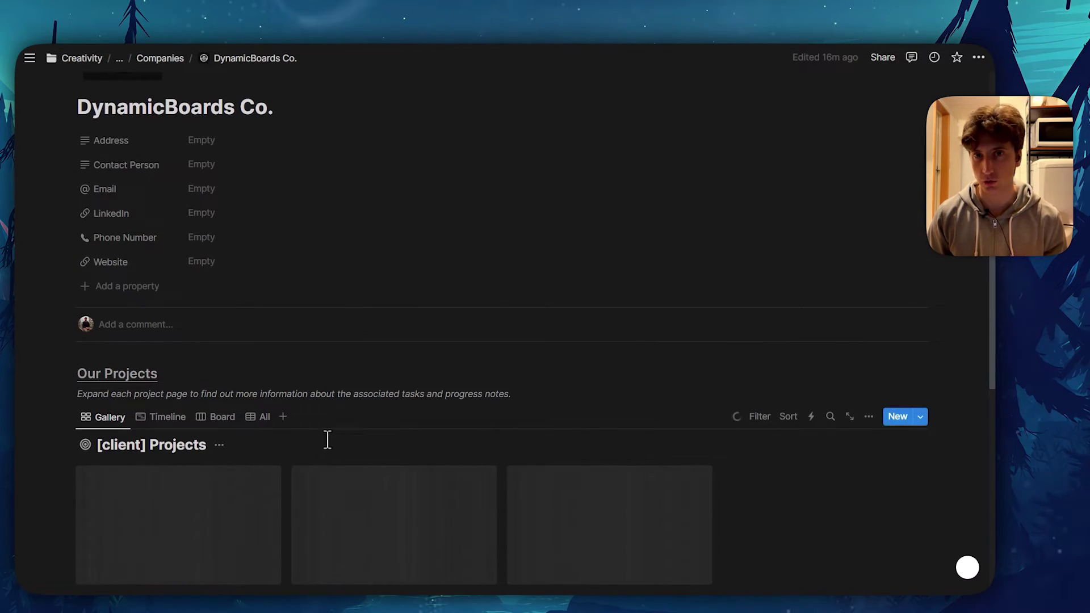
scroll(328, 440, up, 3)
drag(274, 299, 82, 299)
key(ctrl+c)
scroll(82, 299, down, 3)
drag(146, 444, 98, 445)
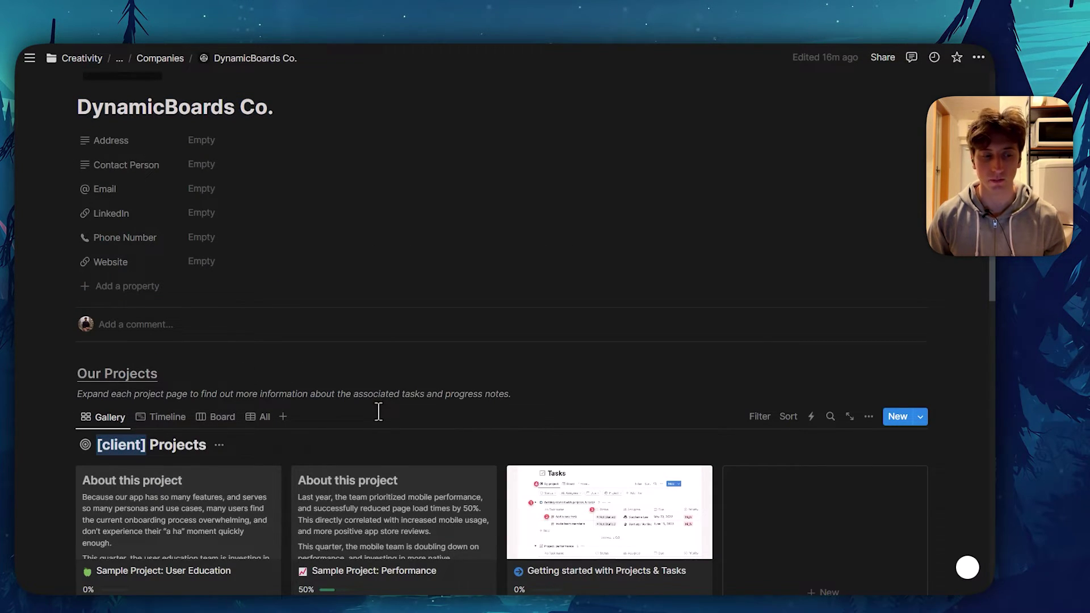
key(ctrl+v)
Rename the tasks database to DynamicBoards Co. Tasks and hide the titles of the projects and tasks databases.
scroll(329, 437, down, 6)
click(287, 459)
click(293, 517)
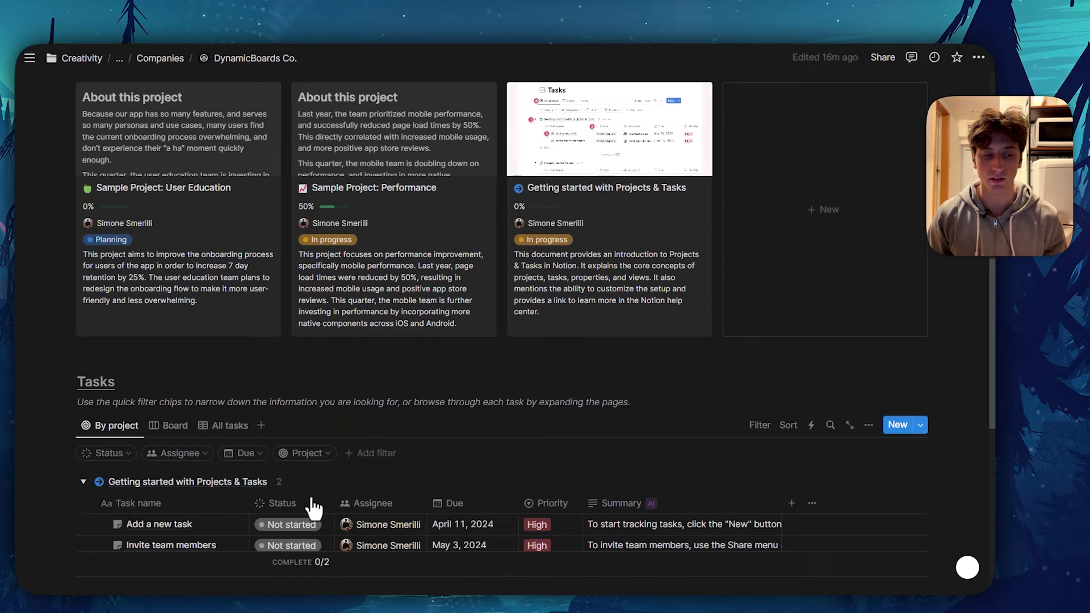
Review the client page's Our Projects and Tasks sections, and go to the workspace Home page.
scroll(314, 507, up, 8)
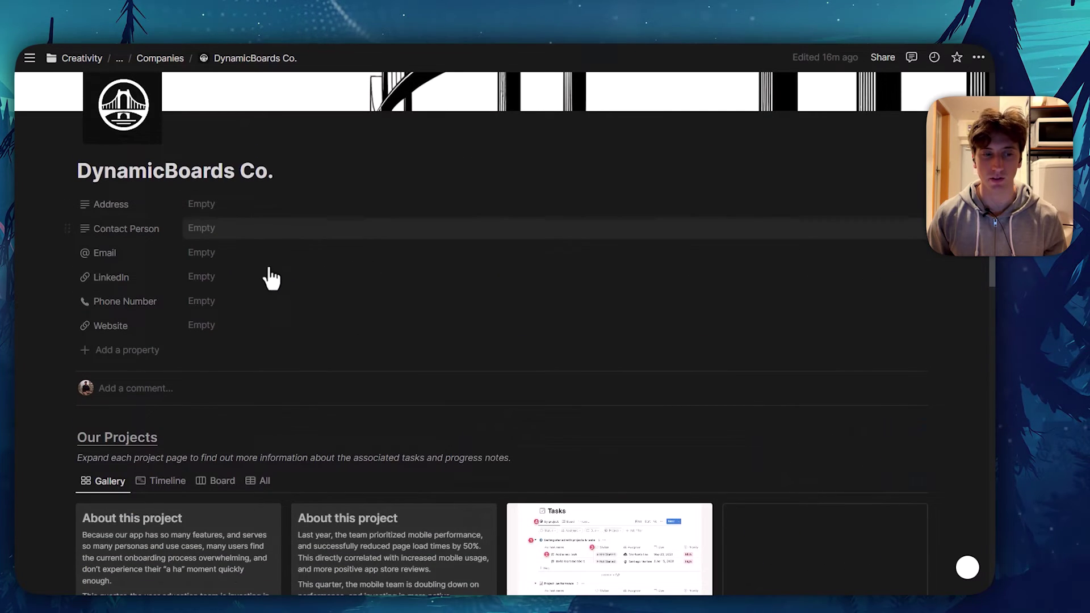
scroll(445, 291, down, 3)
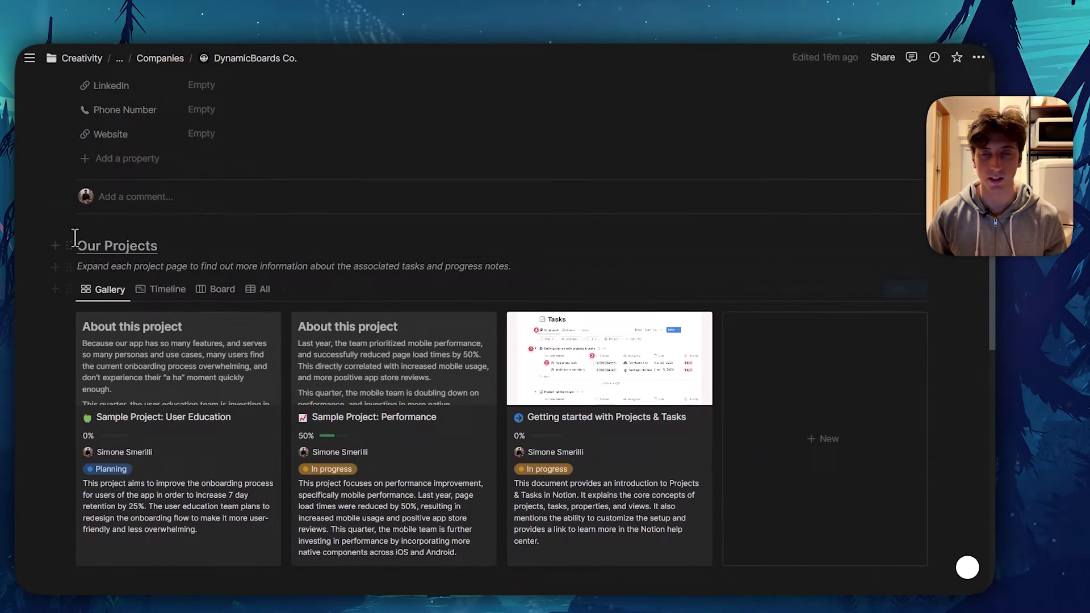
scroll(401, 340, down, 4)
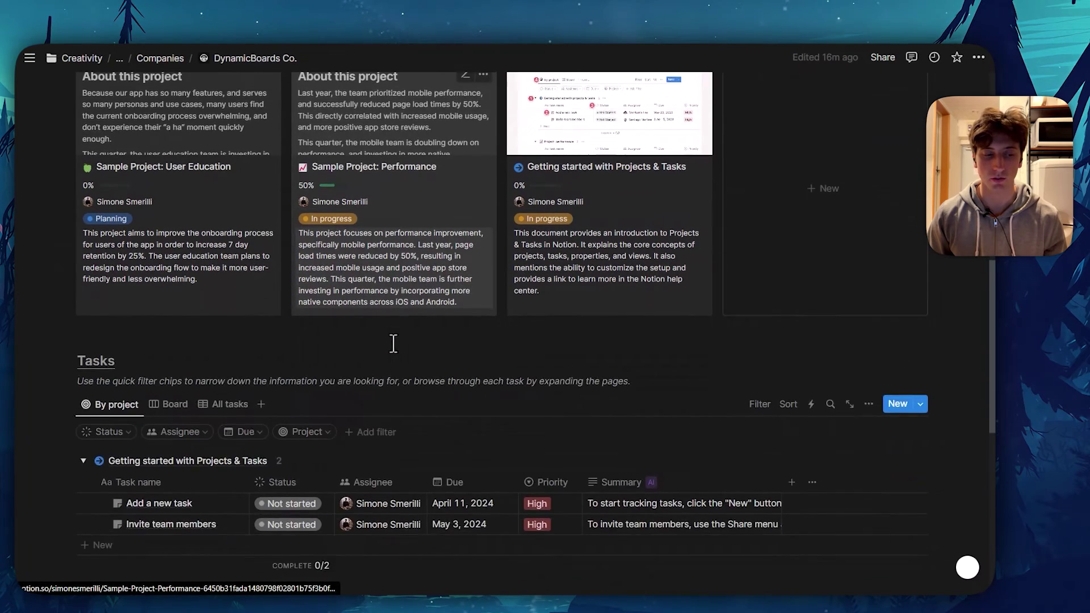
scroll(393, 343, down, 1)
scroll(401, 374, down, 1)
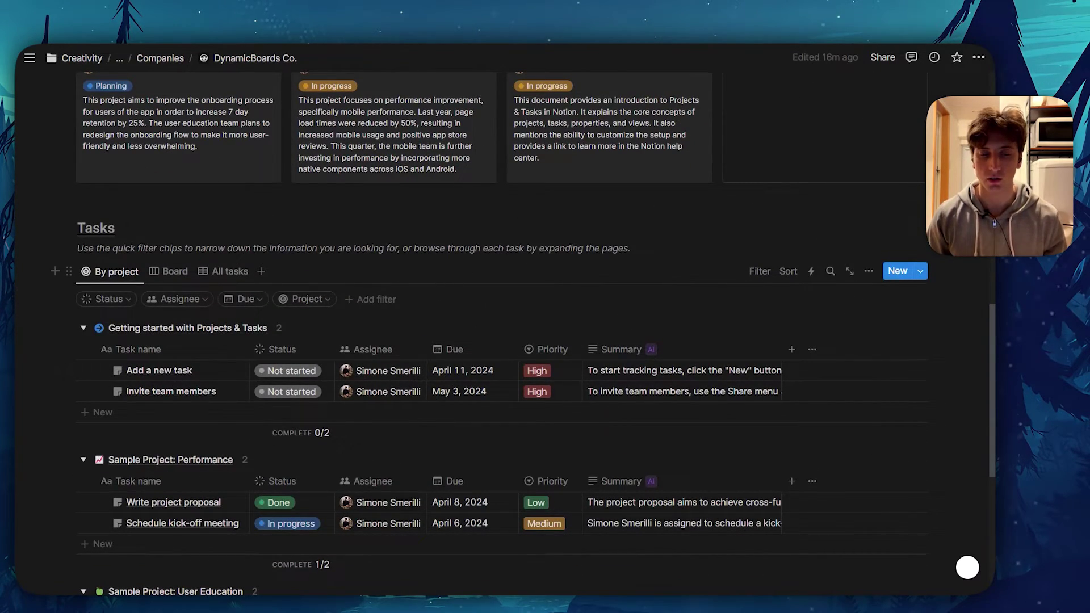
mouse_move(23, 170)
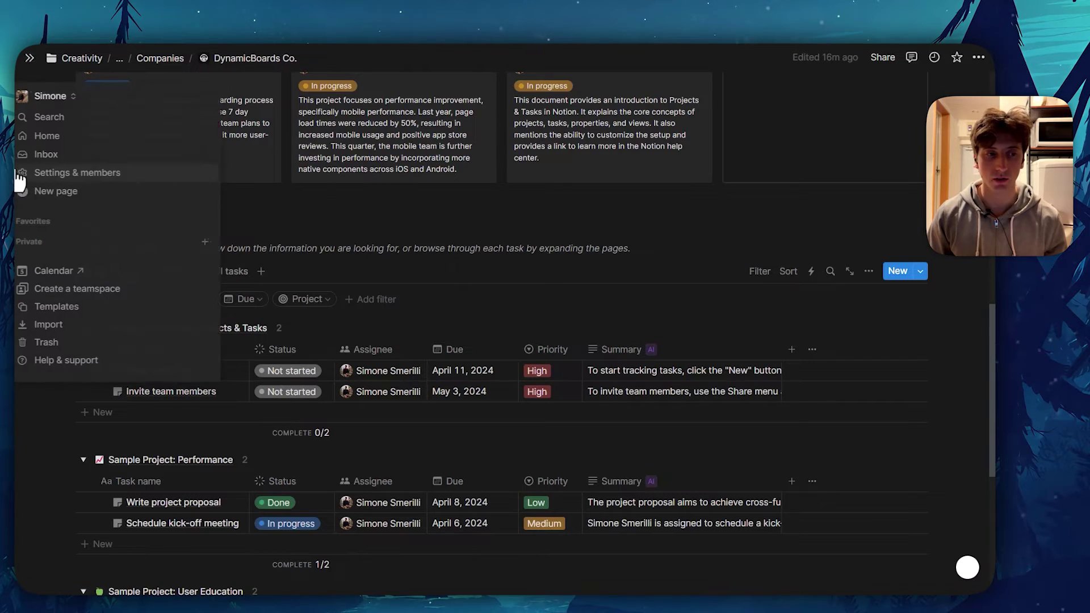
click(85, 135)
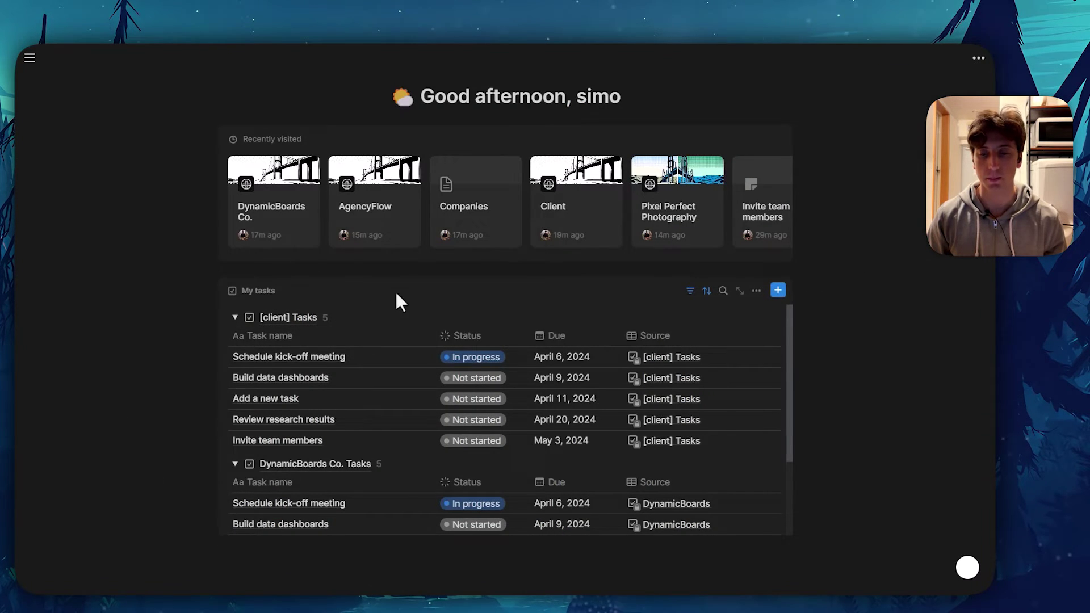
In the full-page My tasks list, collapse the [client] Tasks group and open the DynamicBoards Co. Tasks database.
click(739, 291)
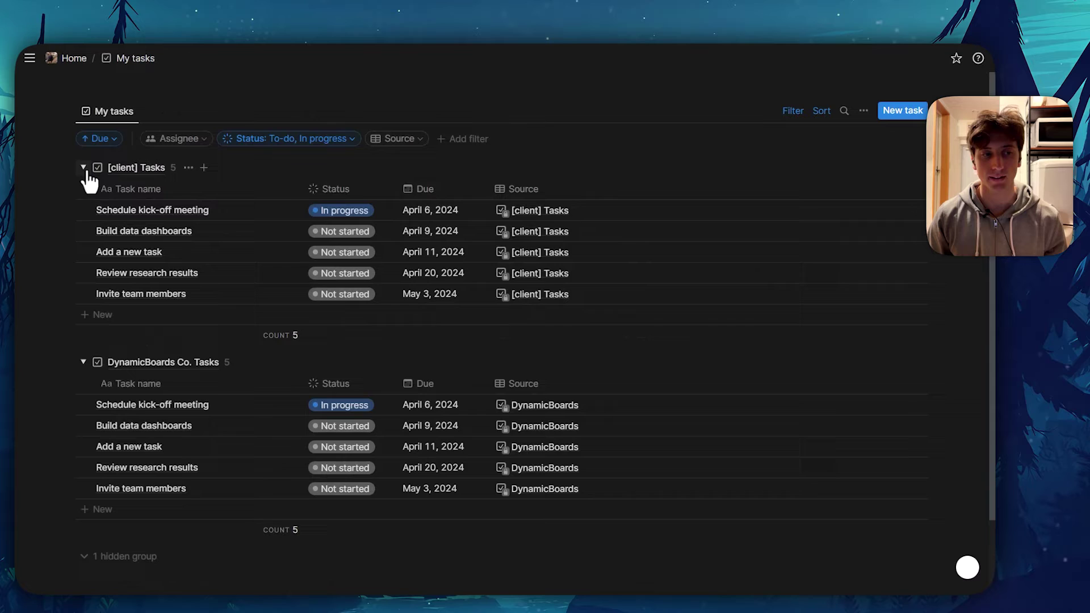
click(83, 168)
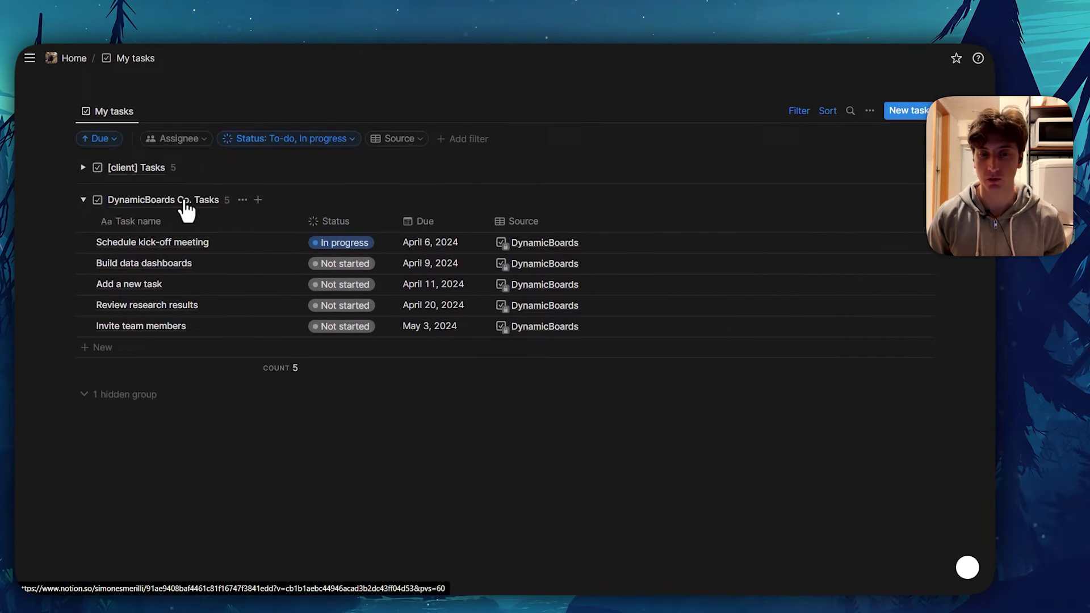
click(255, 225)
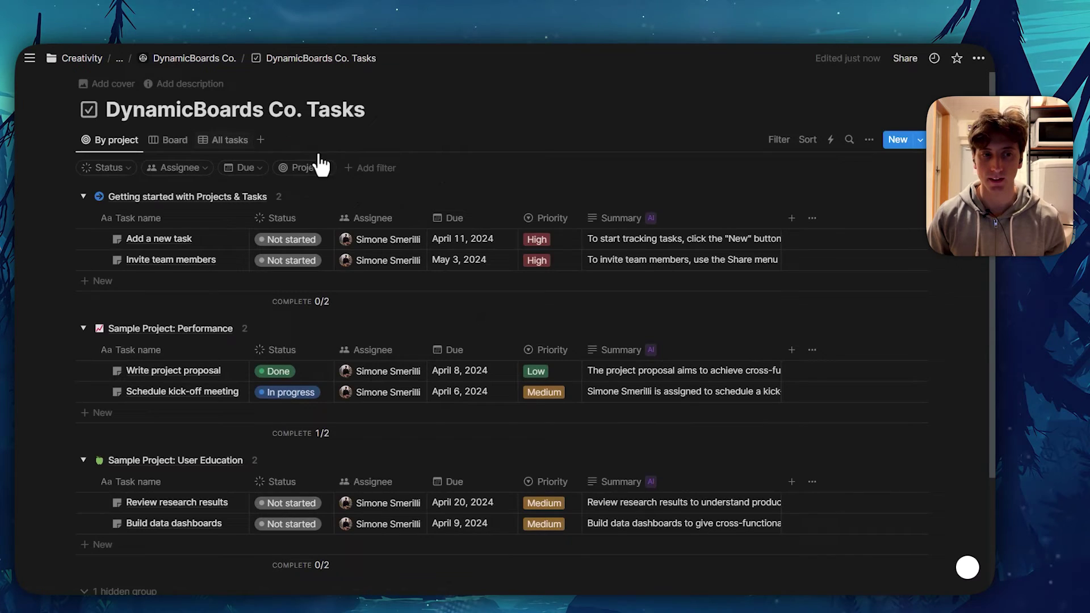
Return to the AgencyFlow page by way of the workspace Home page.
click(24, 46)
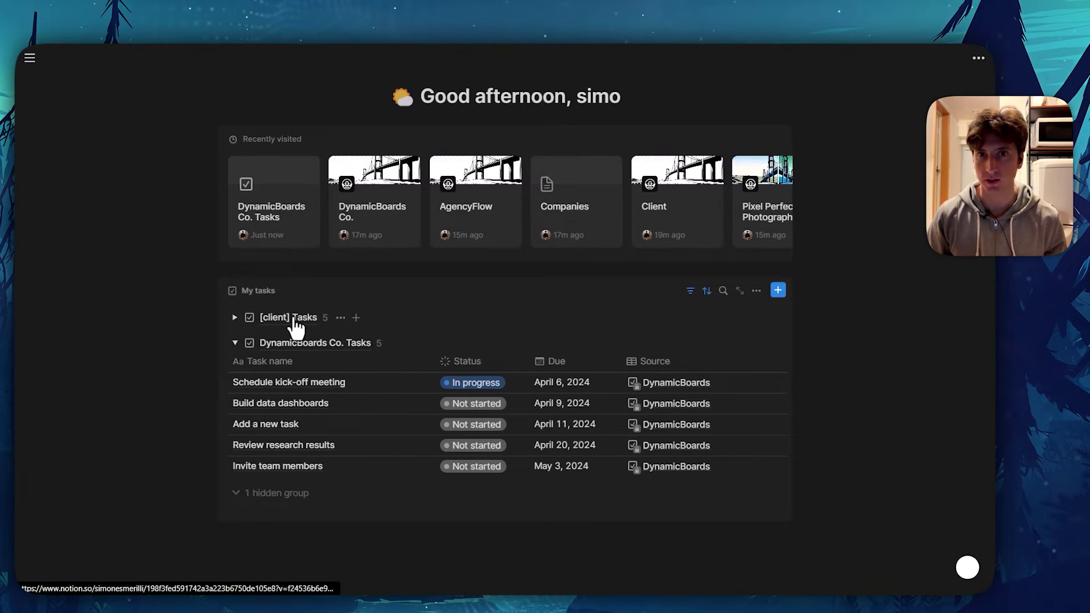
click(493, 275)
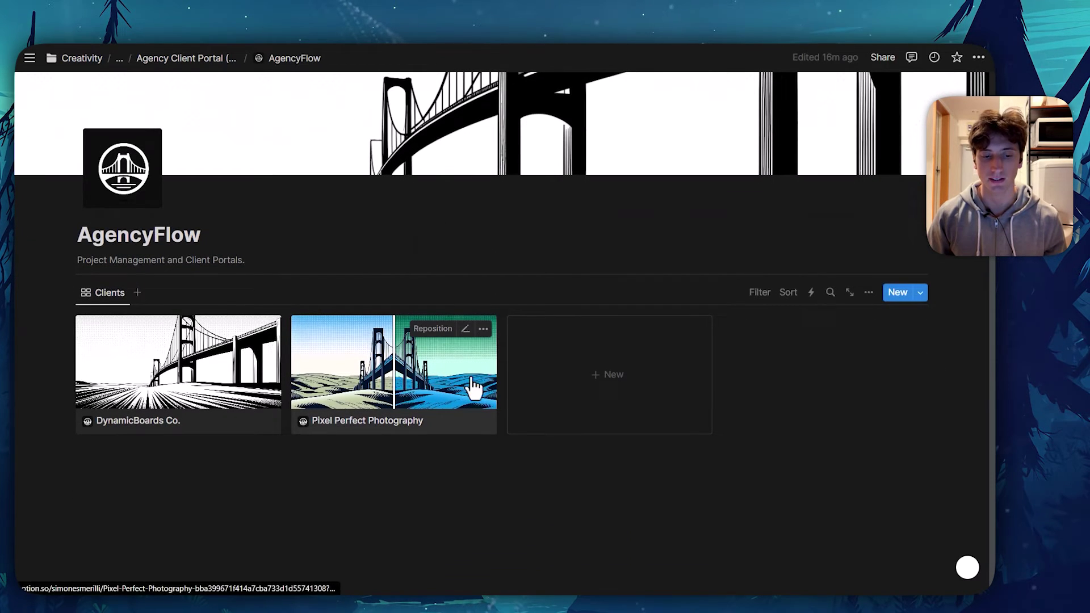
Open the Pixel Perfect Photography client page, rename its projects database to Pixel Perfect Photography Projects, and hide that database's title.
click(420, 390)
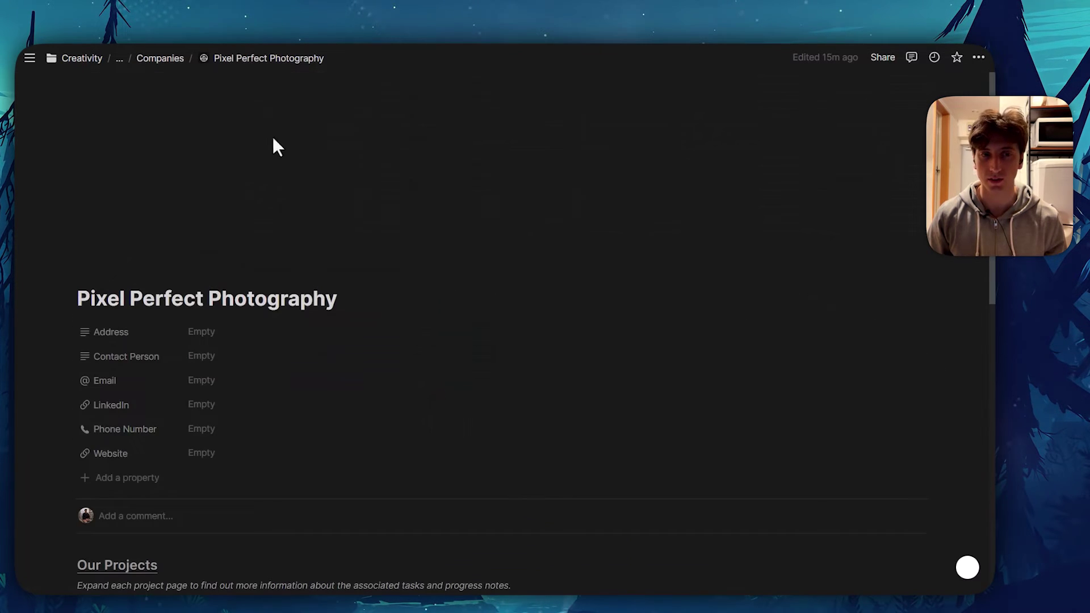
drag(78, 295, 340, 309)
key(ctrl+c)
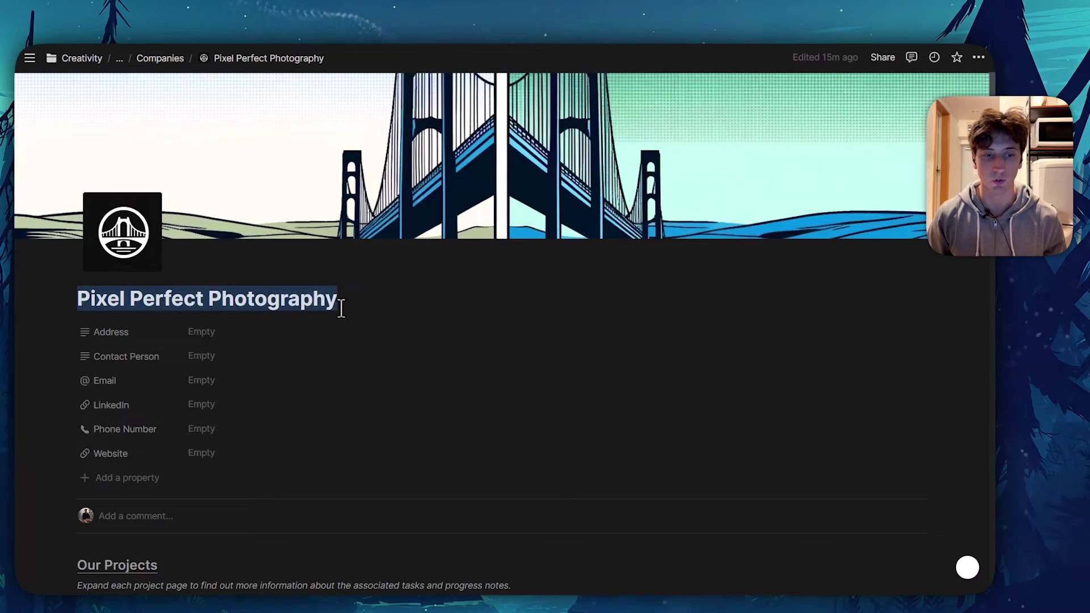
scroll(175, 360, down, 6)
drag(146, 317, 99, 312)
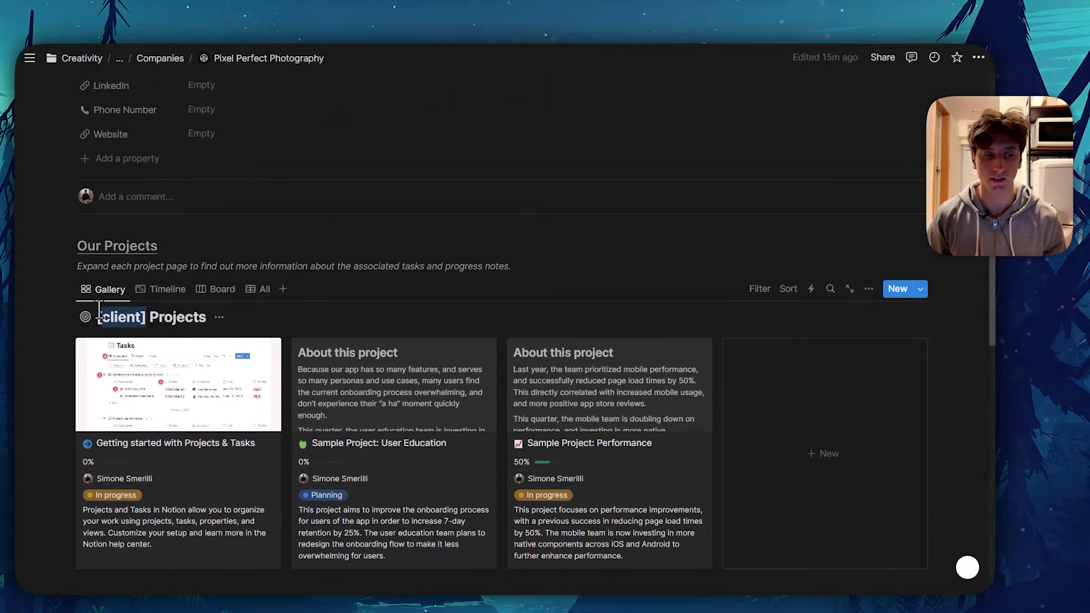
key(ctrl+v)
click(346, 318)
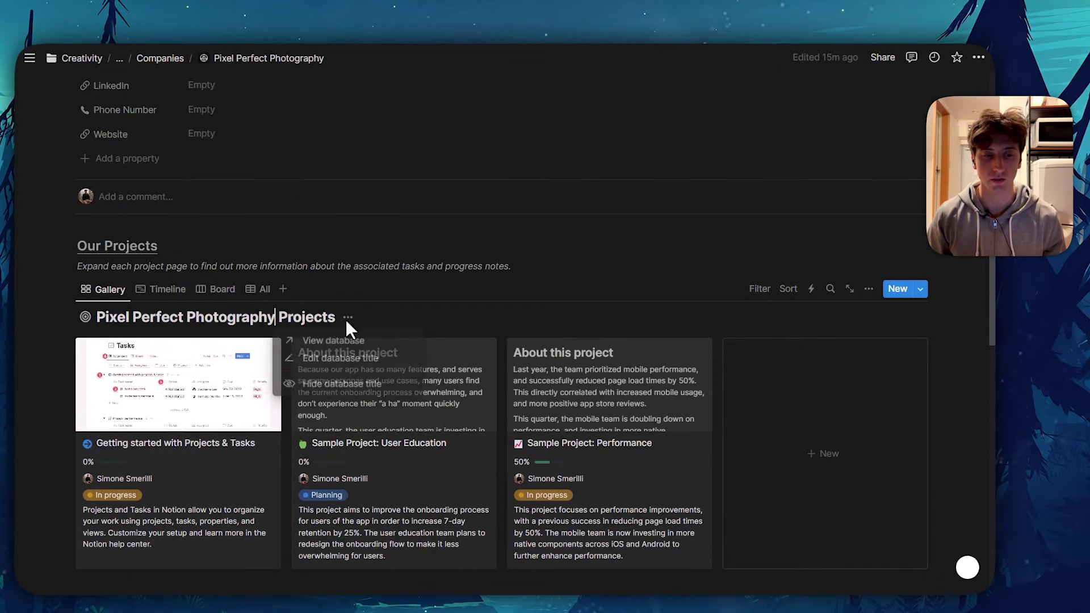
key(Escape)
Rename the client page's tasks database to Pixel Perfect Photography Tasks and hide its title.
scroll(285, 384, down, 8)
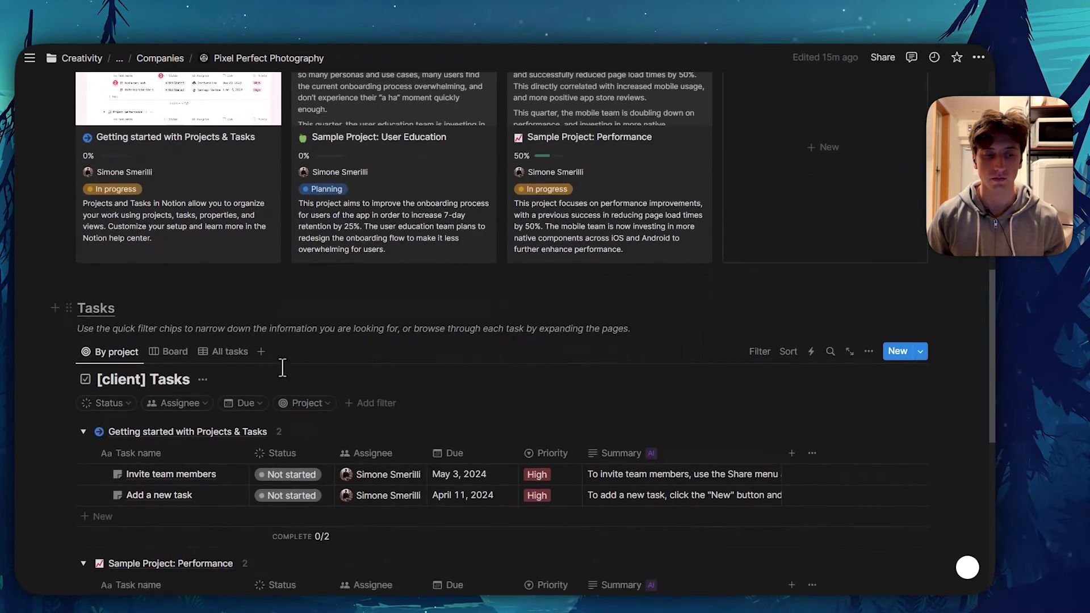
drag(144, 215, 106, 212)
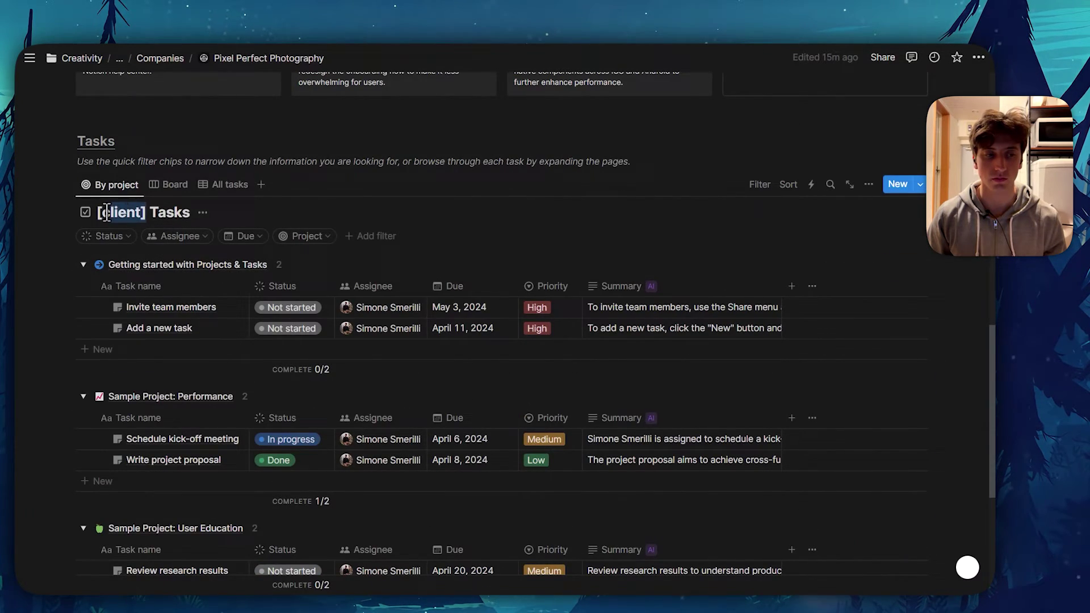
key(ctrl+v)
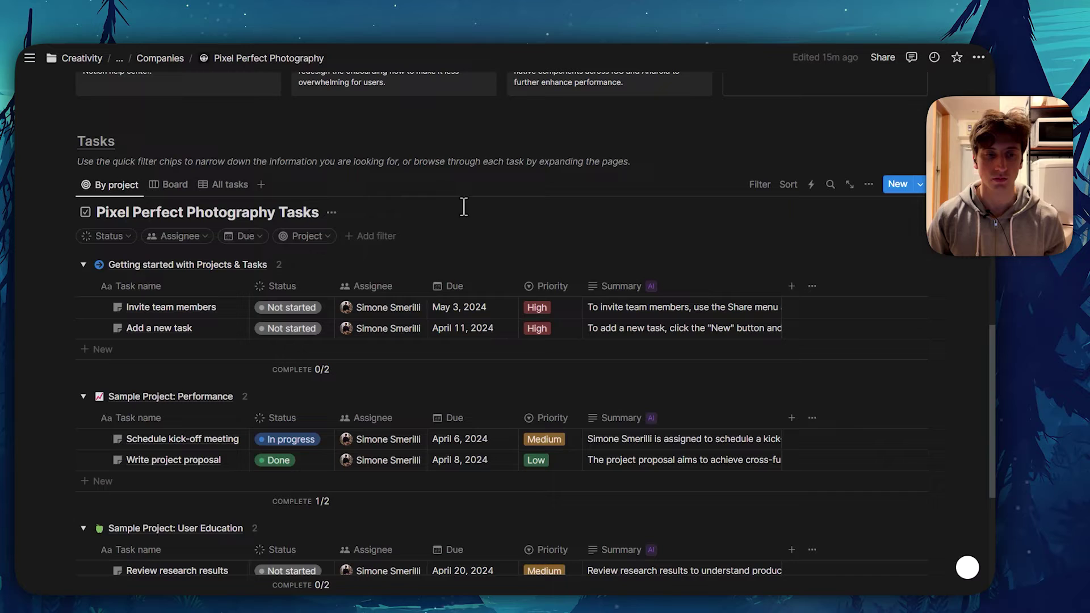
click(331, 213)
click(308, 284)
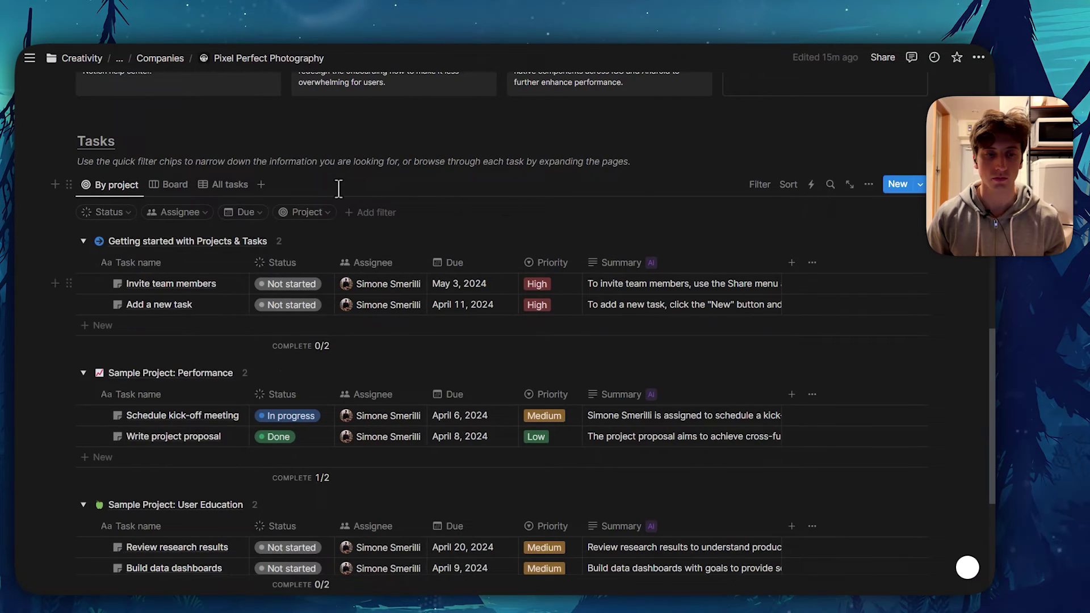
Go to the workspace Home page and open the My tasks list as a full page.
mouse_move(18, 104)
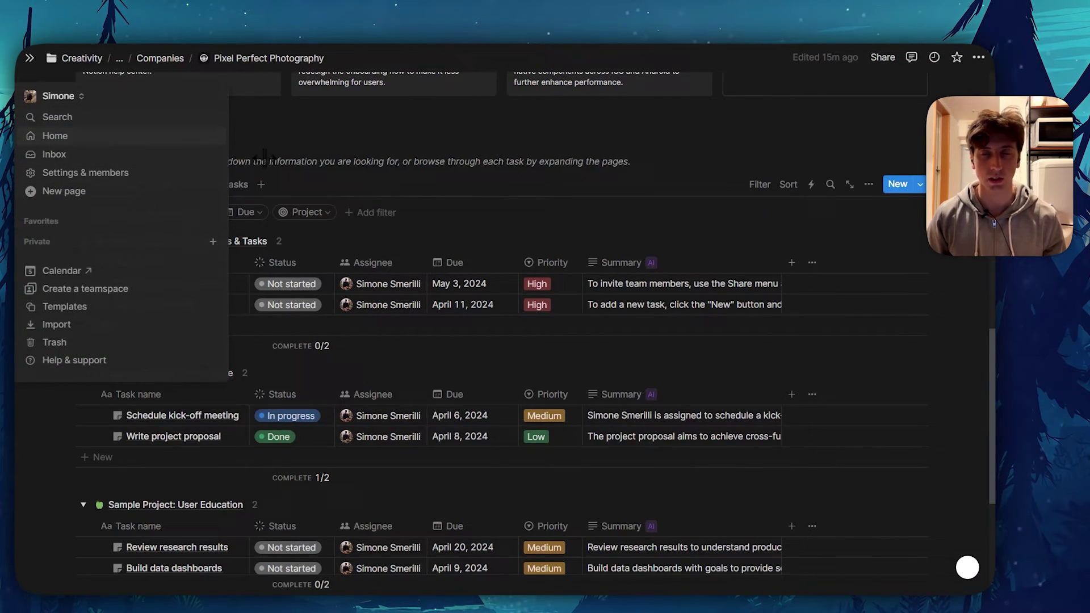
click(54, 135)
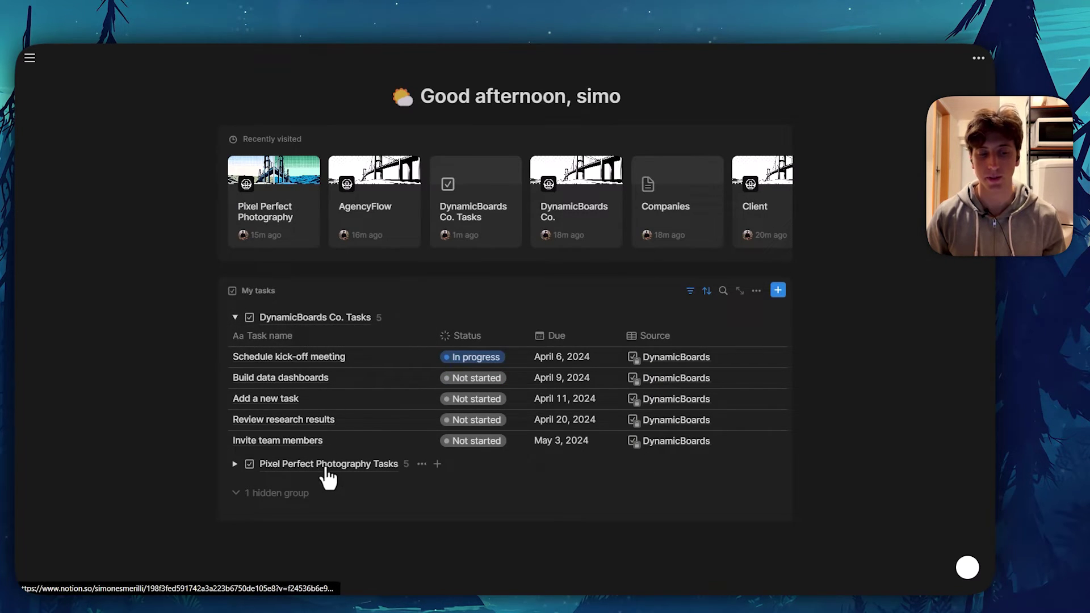
click(739, 291)
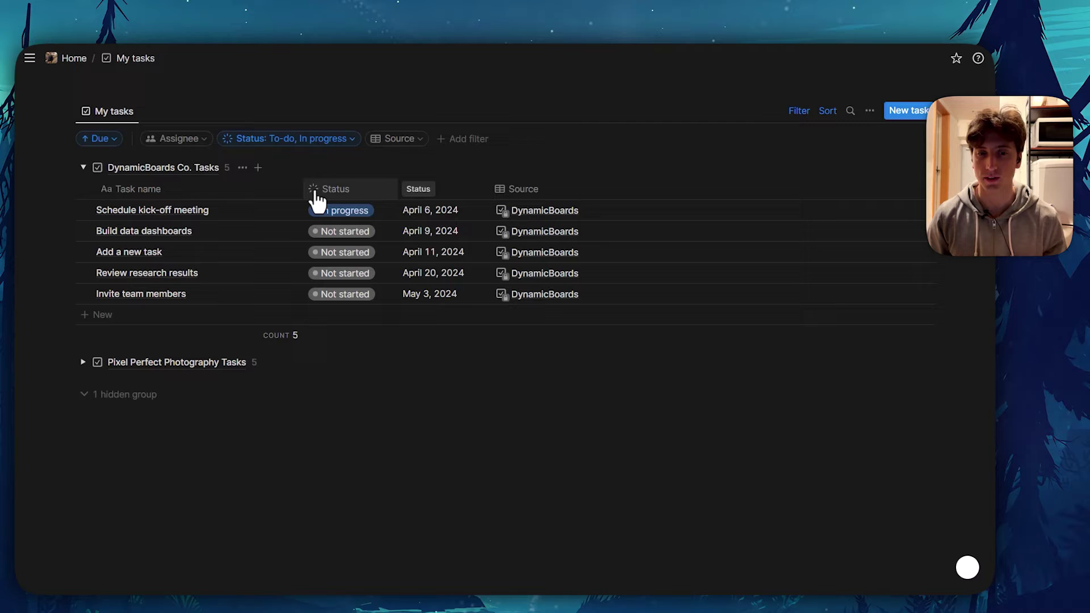
Filter My tasks by the source Pixel Perfect Photography Tasks and expand that database's task group.
click(397, 139)
click(381, 250)
click(400, 240)
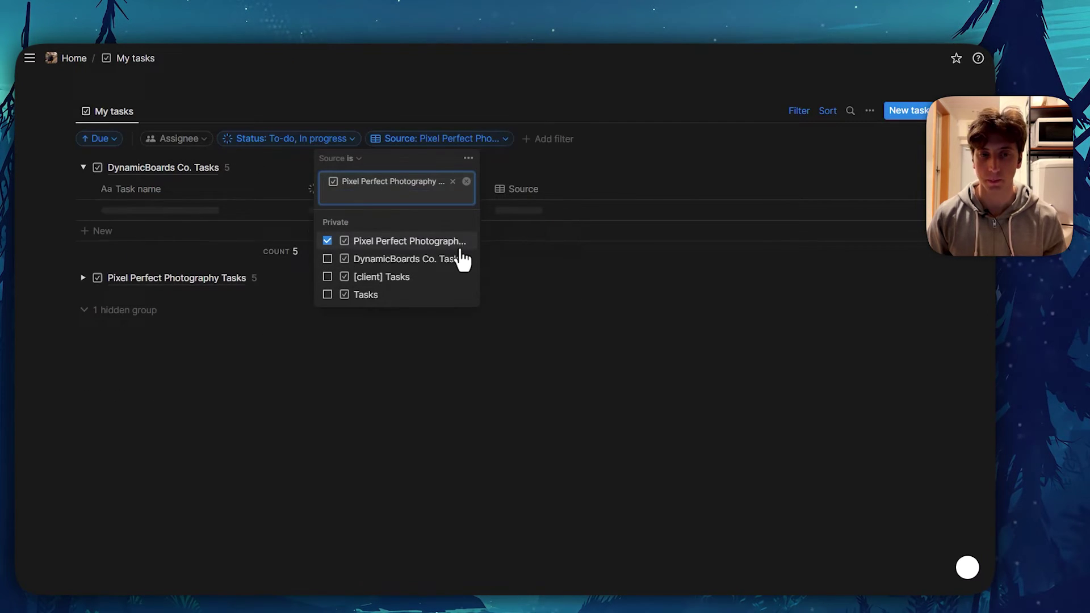
click(437, 114)
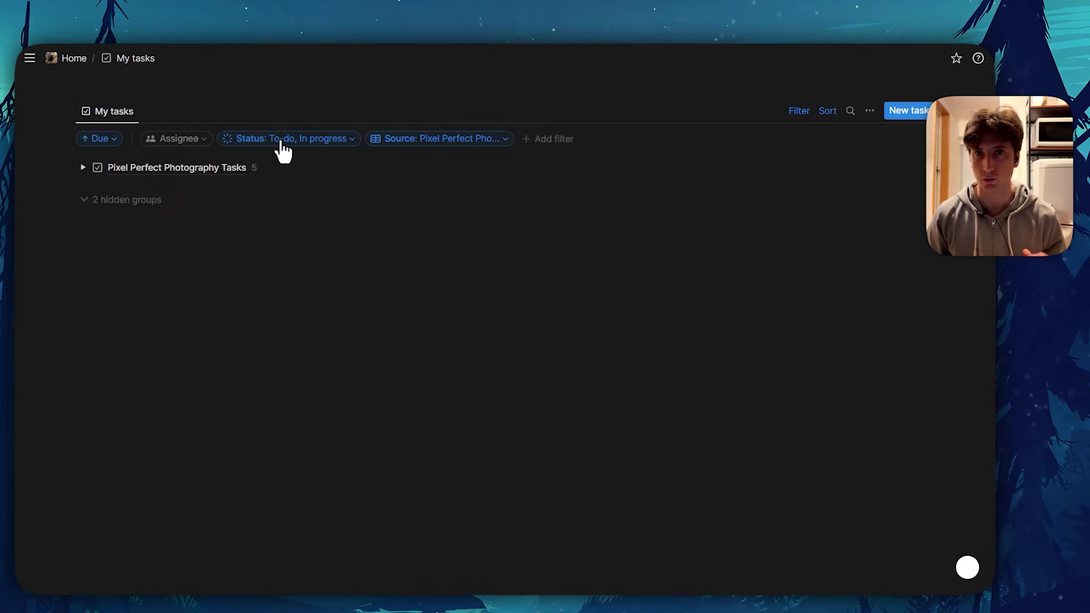
click(83, 167)
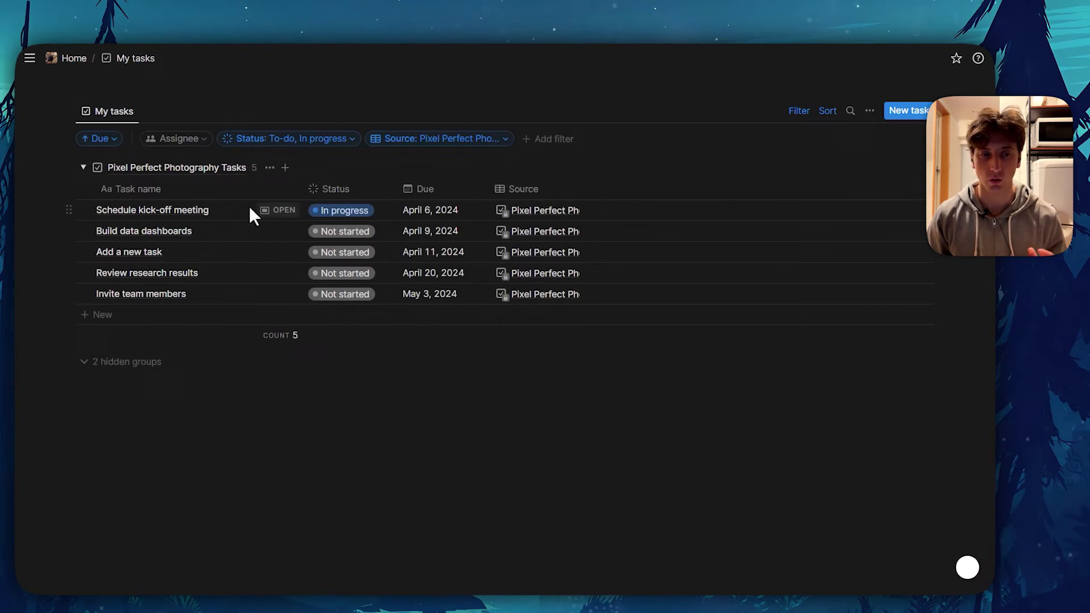
Set the status of Schedule kick-off meeting to Done and of Build data dashboards to In progress.
click(343, 211)
click(368, 347)
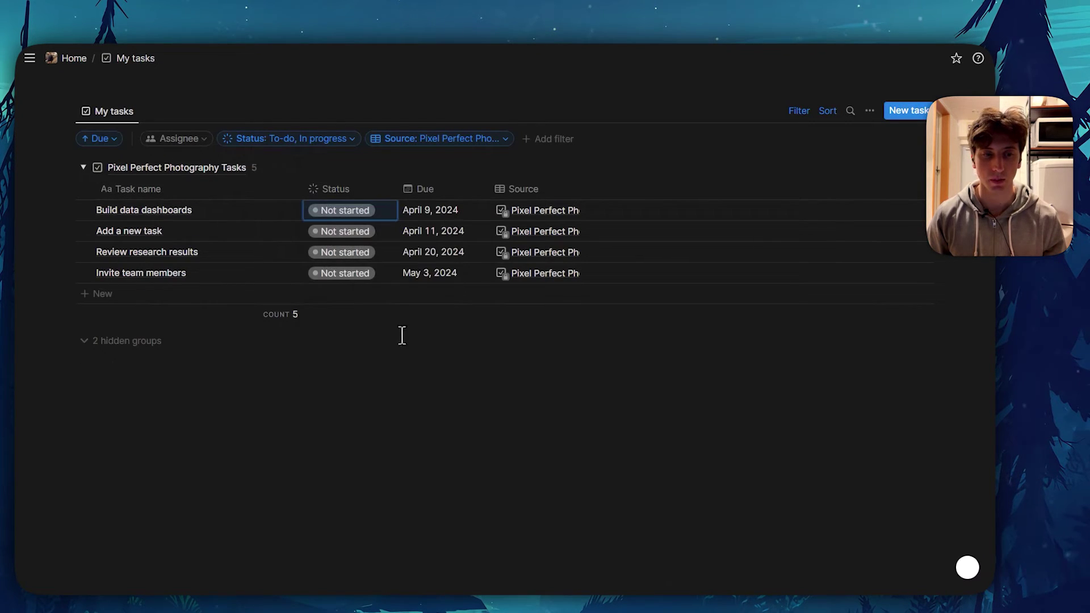
click(331, 215)
click(349, 301)
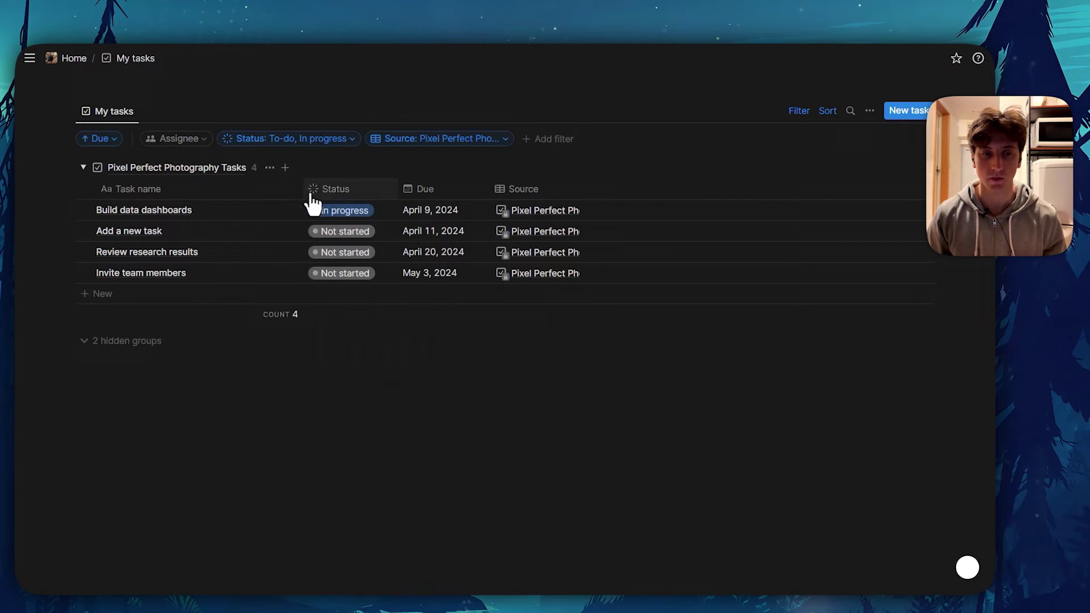
Open the Build data dashboards task, review its properties, notes and move destinations, and close it.
click(278, 211)
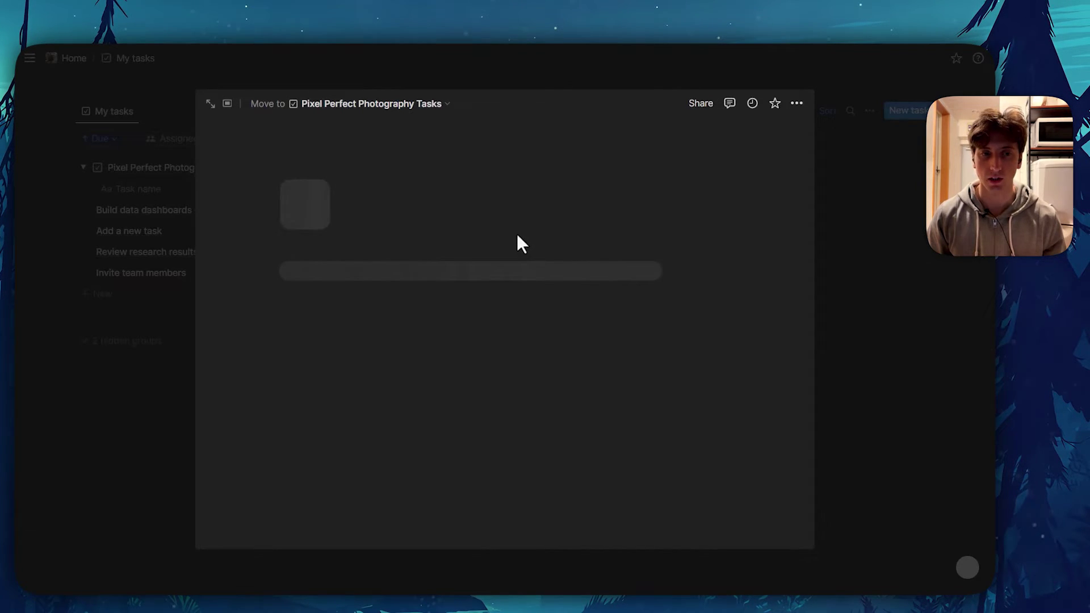
scroll(482, 261, down, 5)
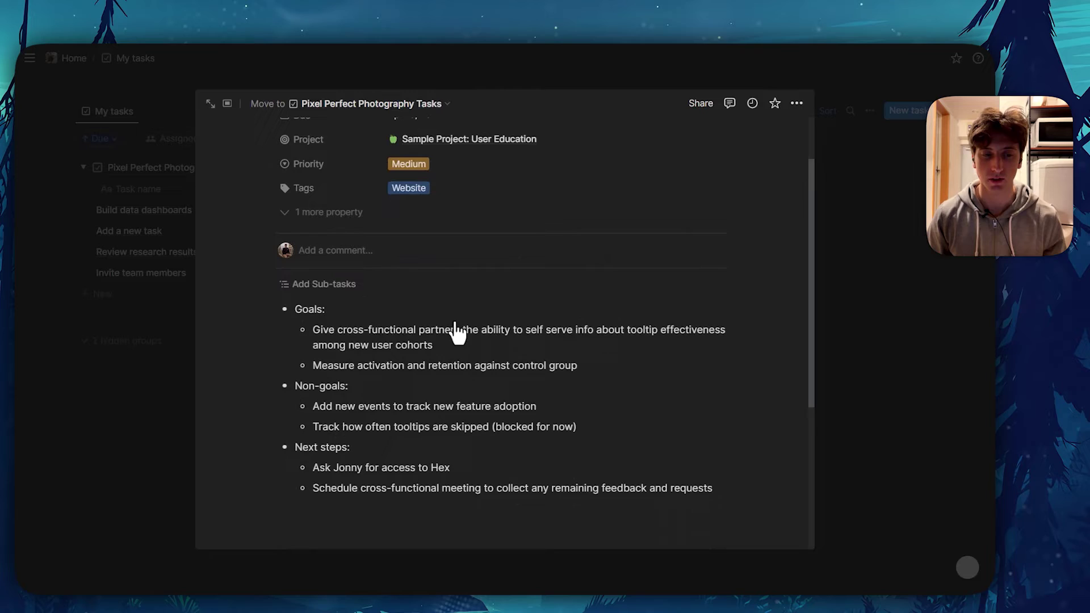
scroll(448, 363, up, 5)
click(397, 104)
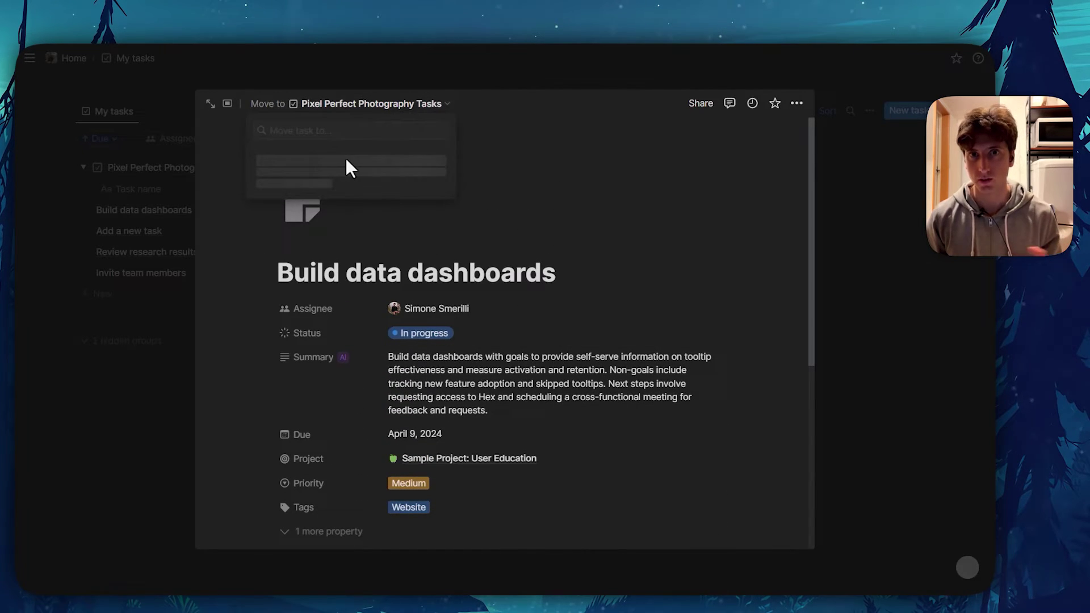
click(142, 318)
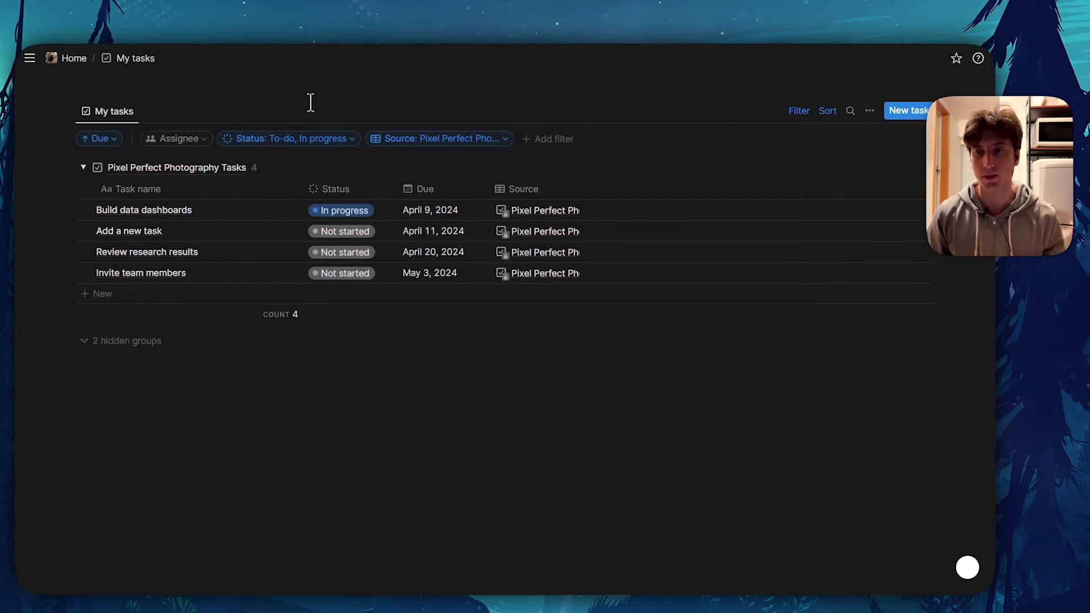
Open the source database of a Pixel Perfect Photography task, go up to its client page, and review the Our Projects section.
click(548, 216)
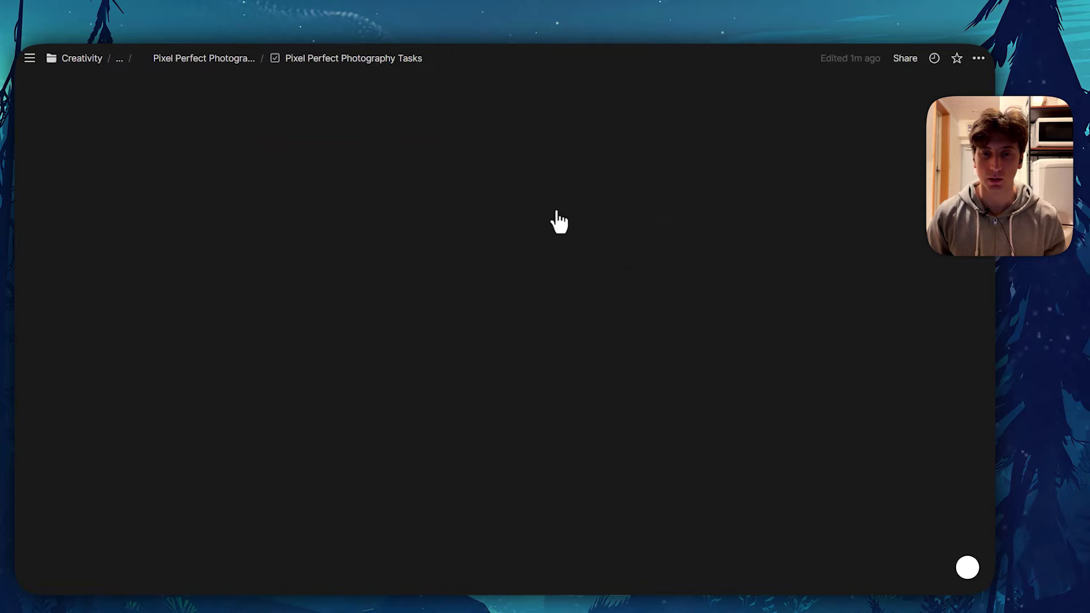
click(202, 54)
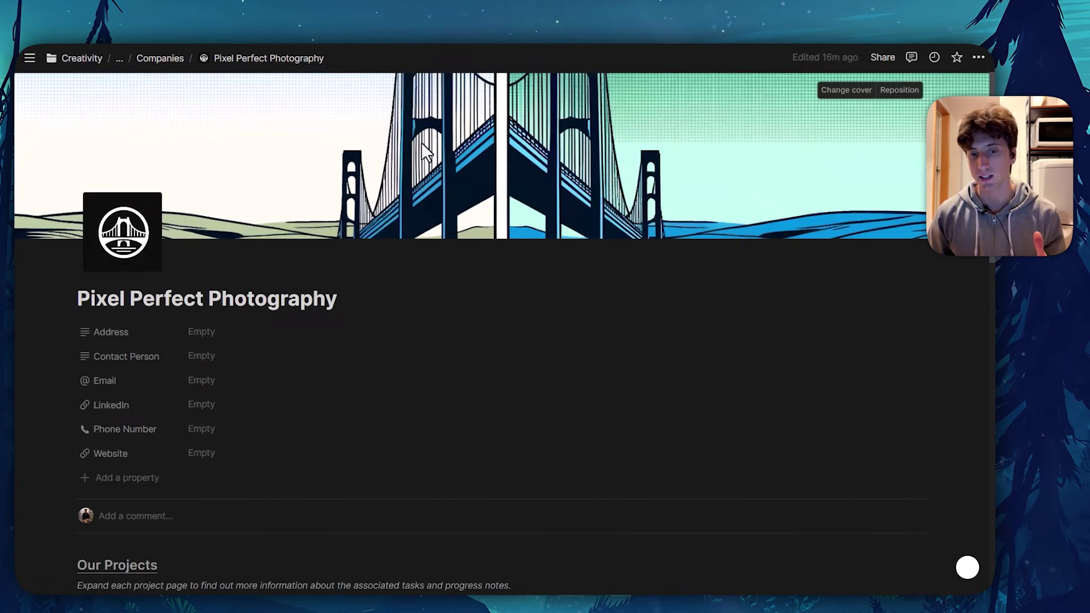
scroll(461, 219, down, 5)
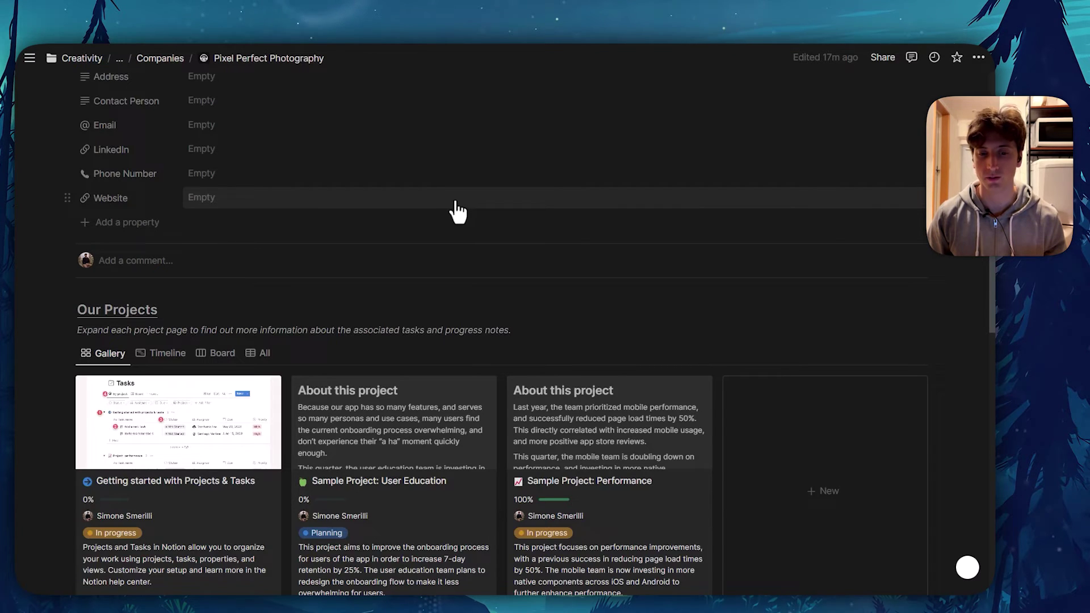
scroll(419, 262, down, 4)
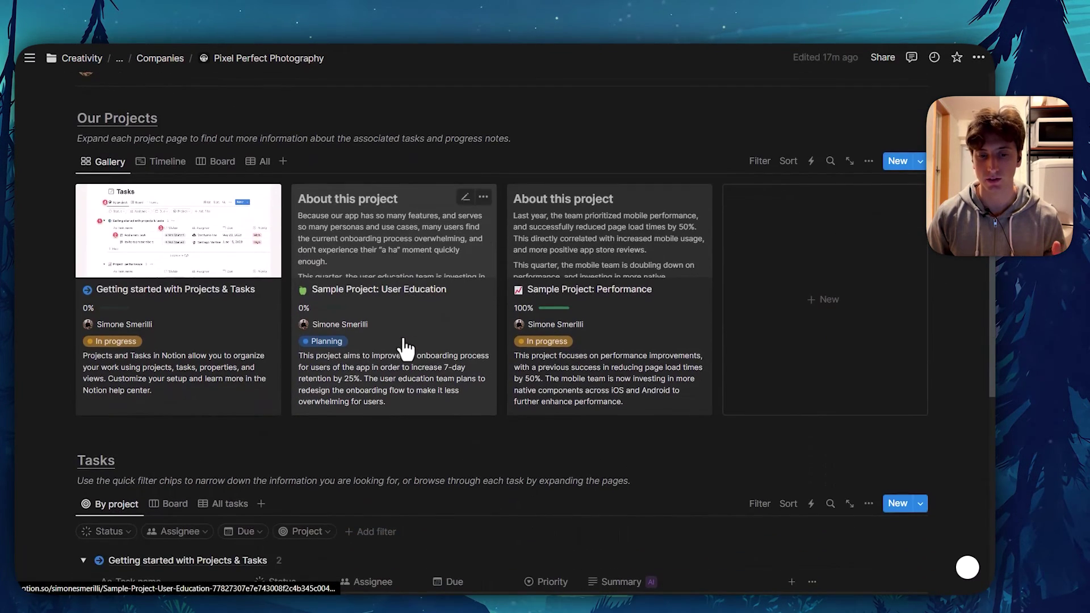
scroll(401, 269, up, 4)
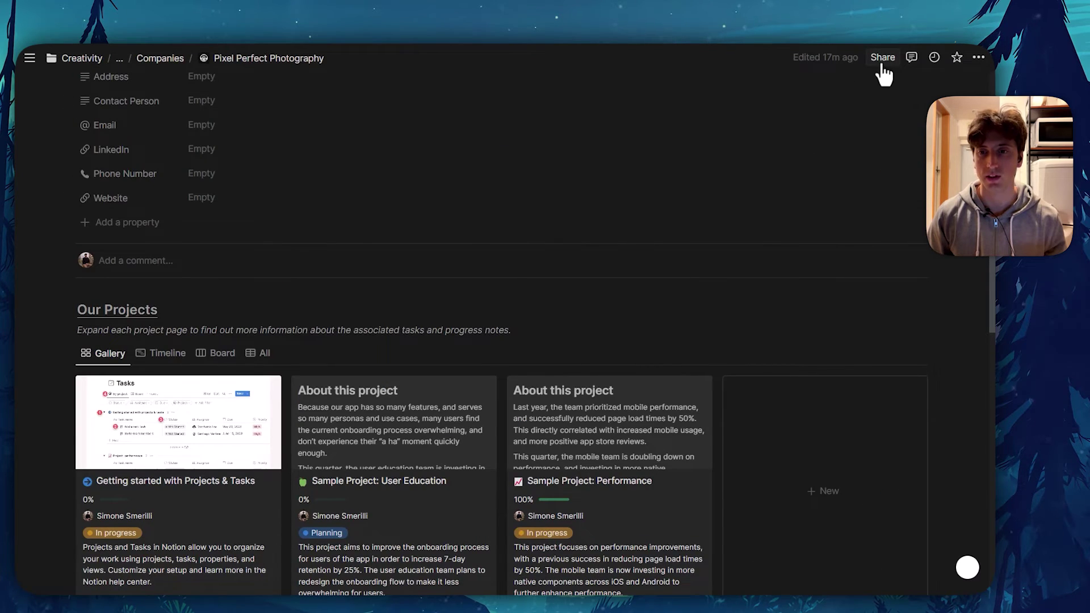
Share the Pixel Perfect Photography page with the test client account using Can edit access, without adding it to the workspace.
click(882, 59)
click(785, 118)
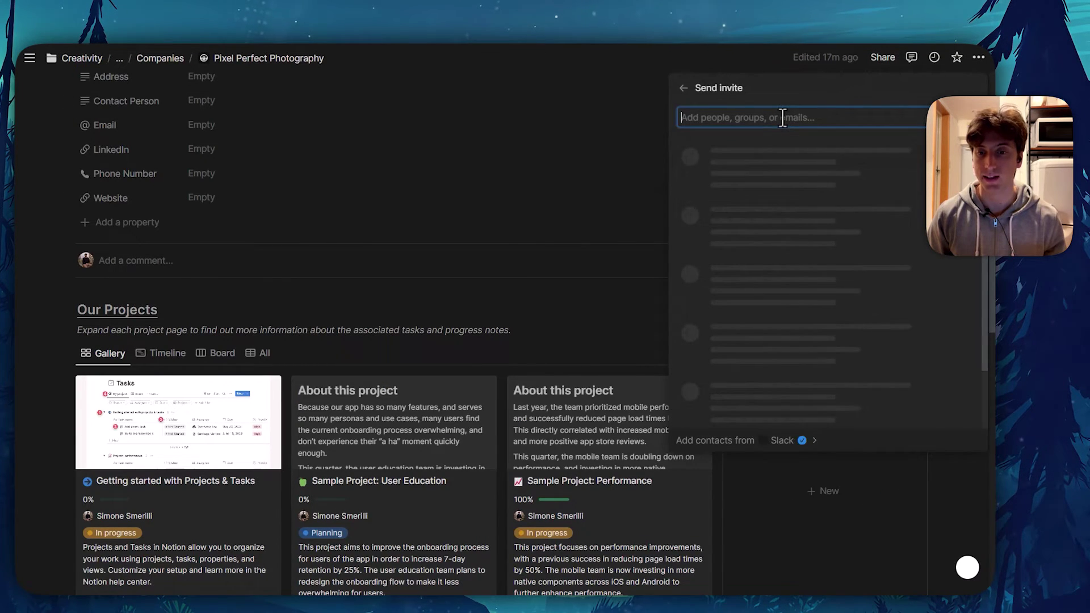
text(test simo)
key(Return)
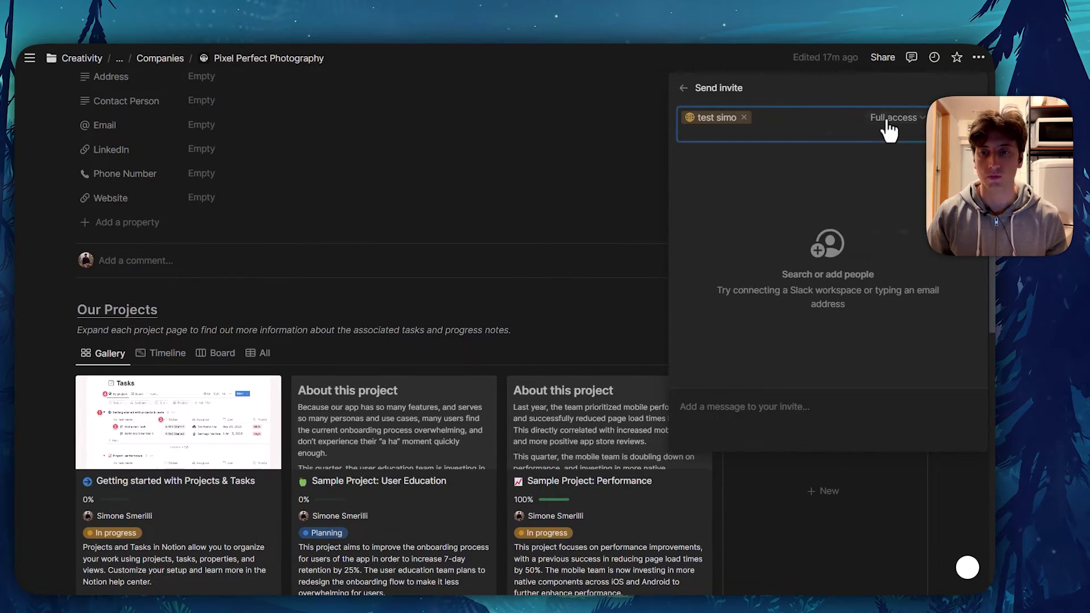
click(888, 121)
click(870, 168)
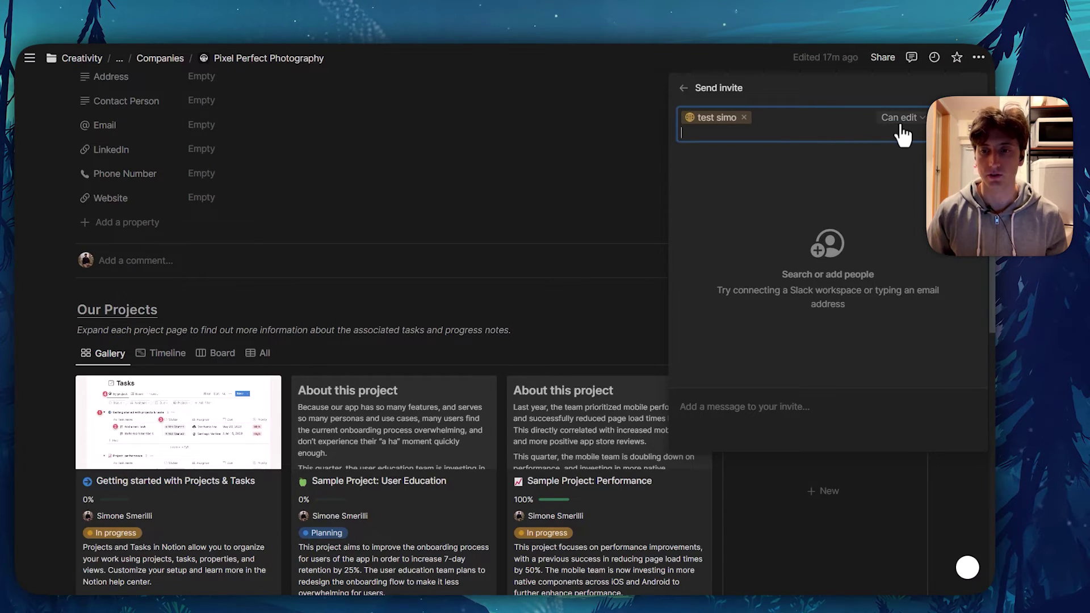
click(958, 117)
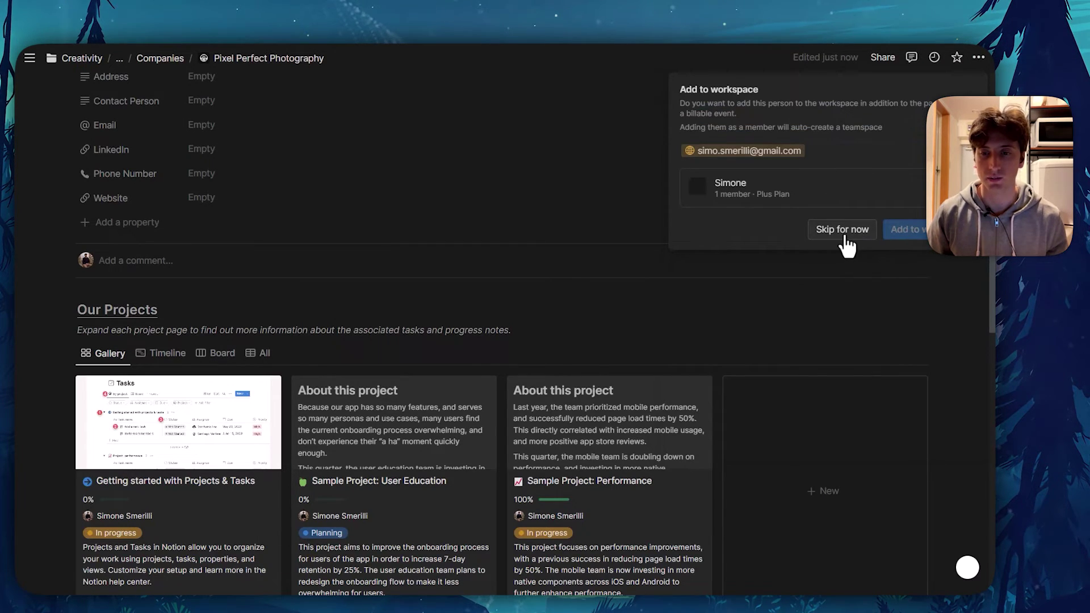
click(842, 229)
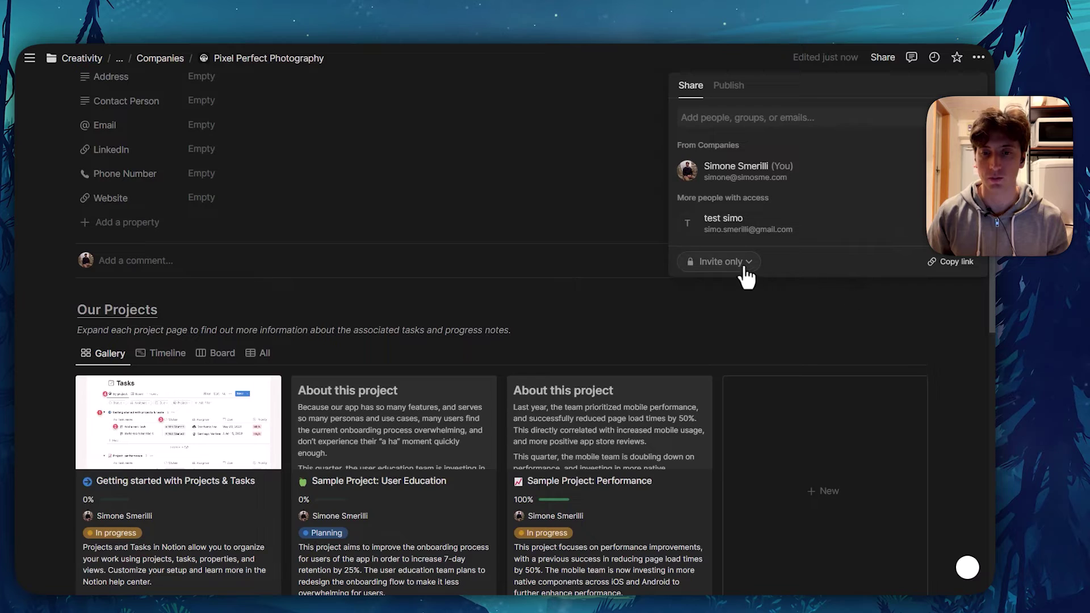
Switch to the test client's incognito browser window, enter the agency workspace as guest, and review the shared Pixel Perfect Photography page.
key(alt+Tab)
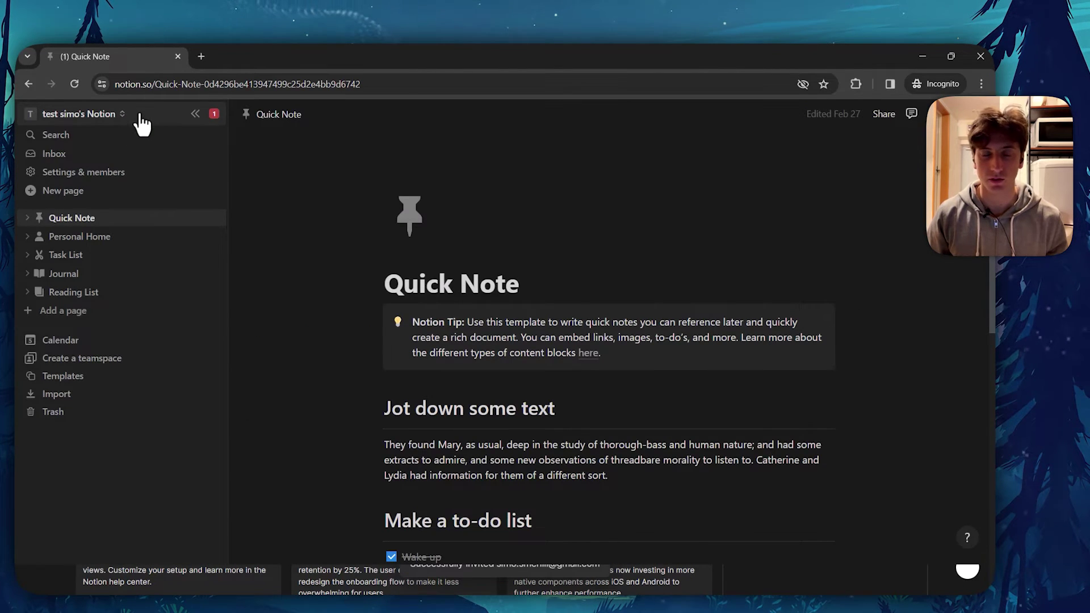
click(141, 120)
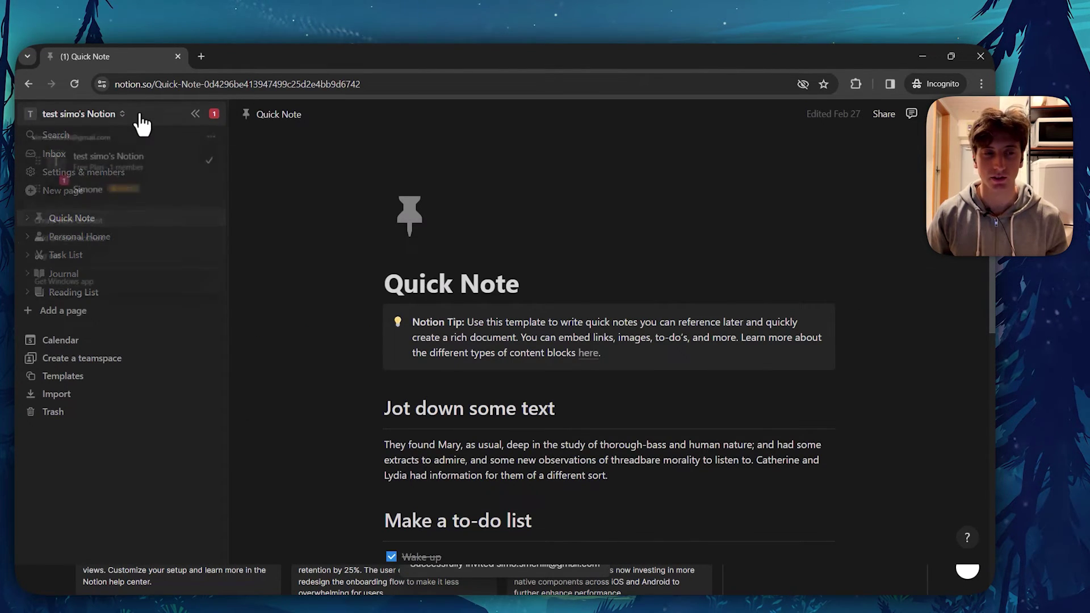
click(151, 191)
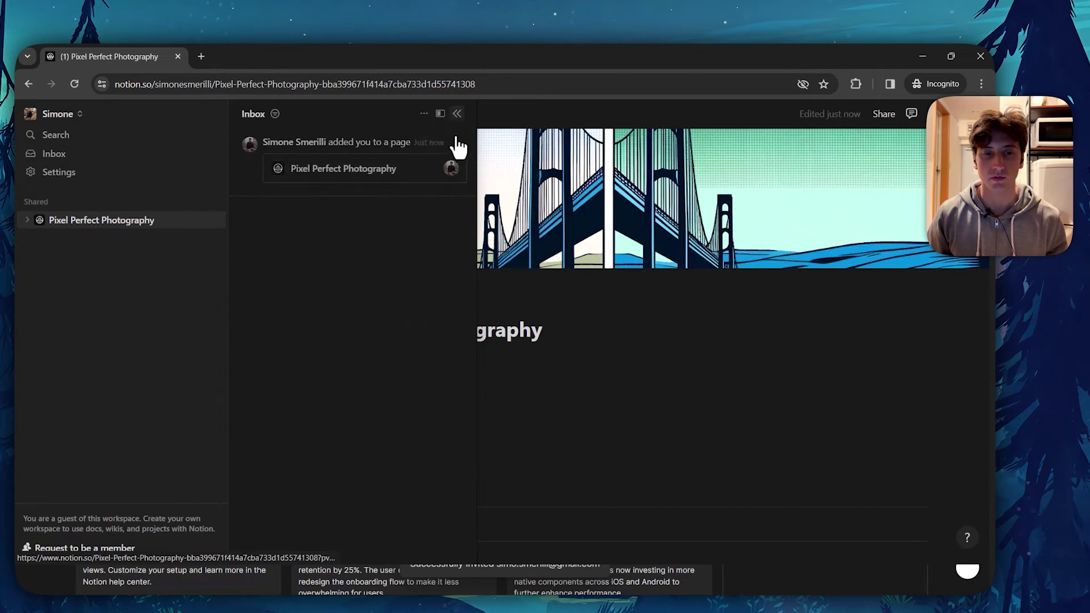
click(457, 146)
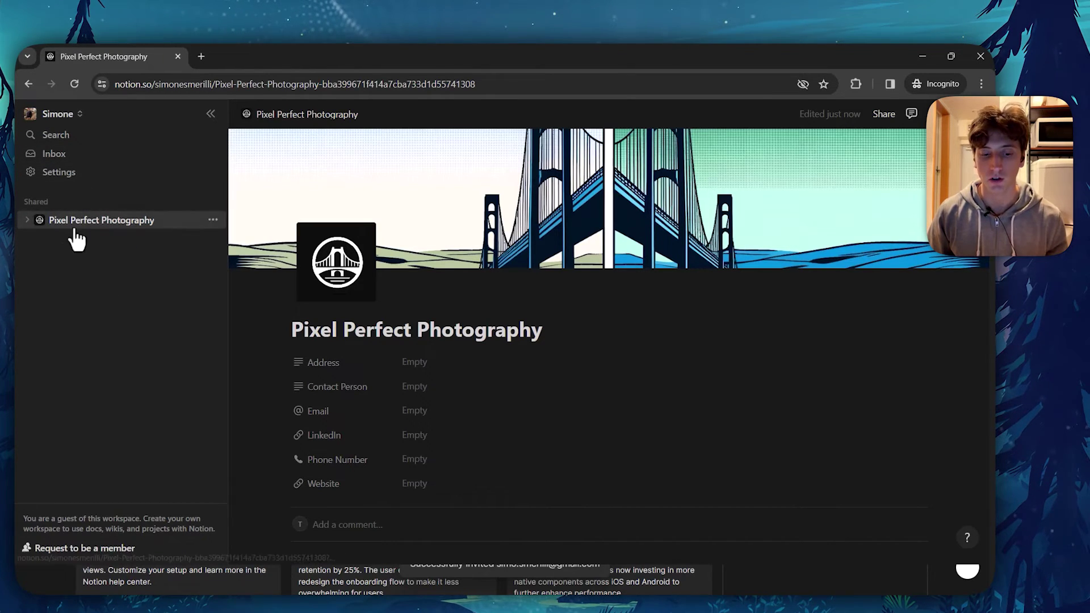
scroll(449, 312, down, 5)
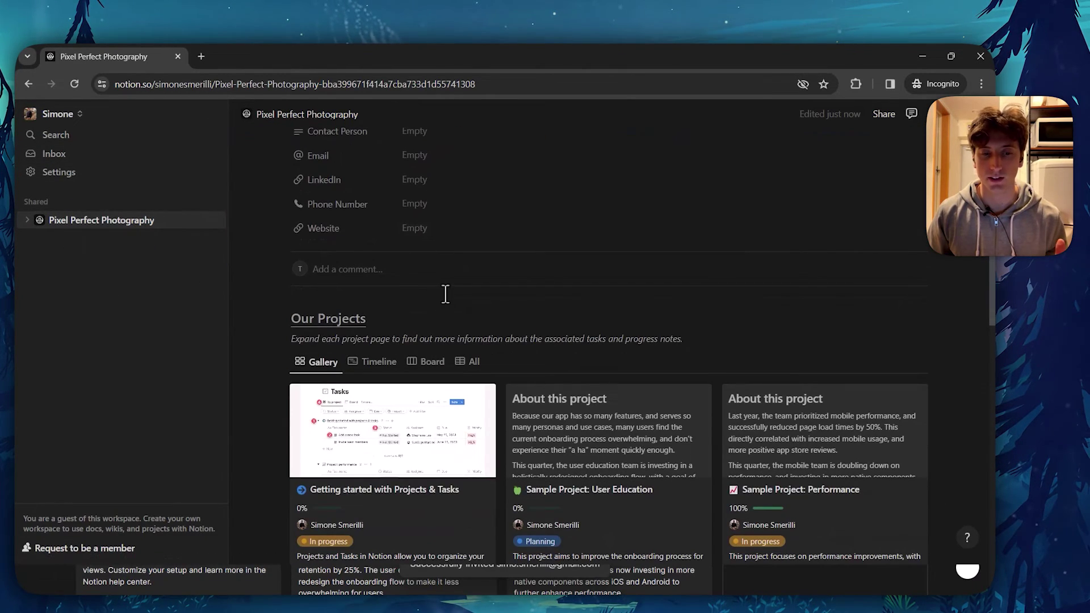
Review the Our Projects and Tasks sections of the page as guest, and switch back to the agency's own Notion window.
scroll(471, 282, down, 1)
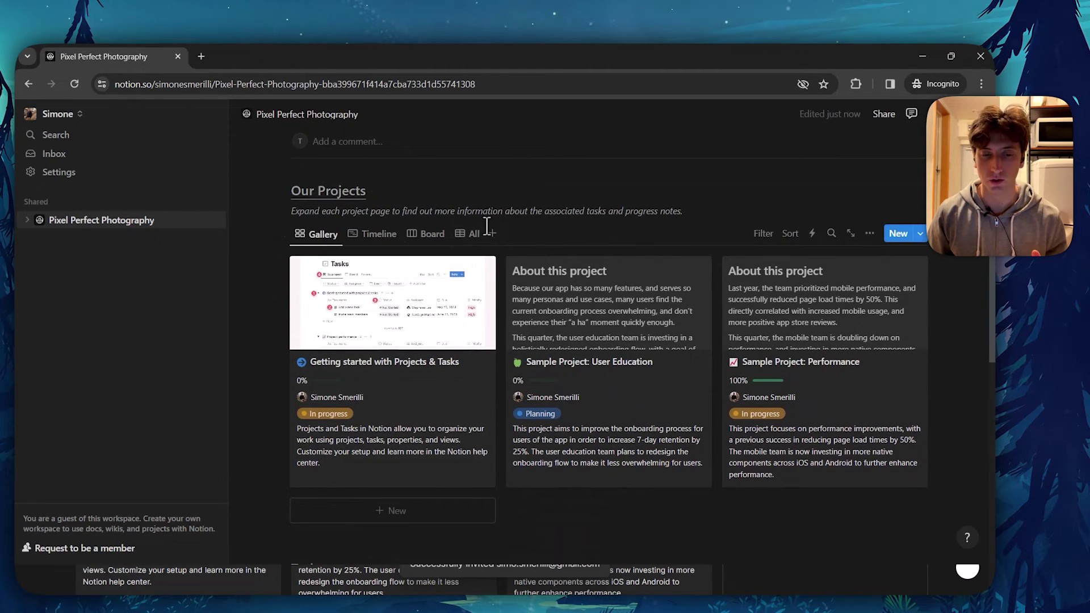
scroll(486, 239, down, 6)
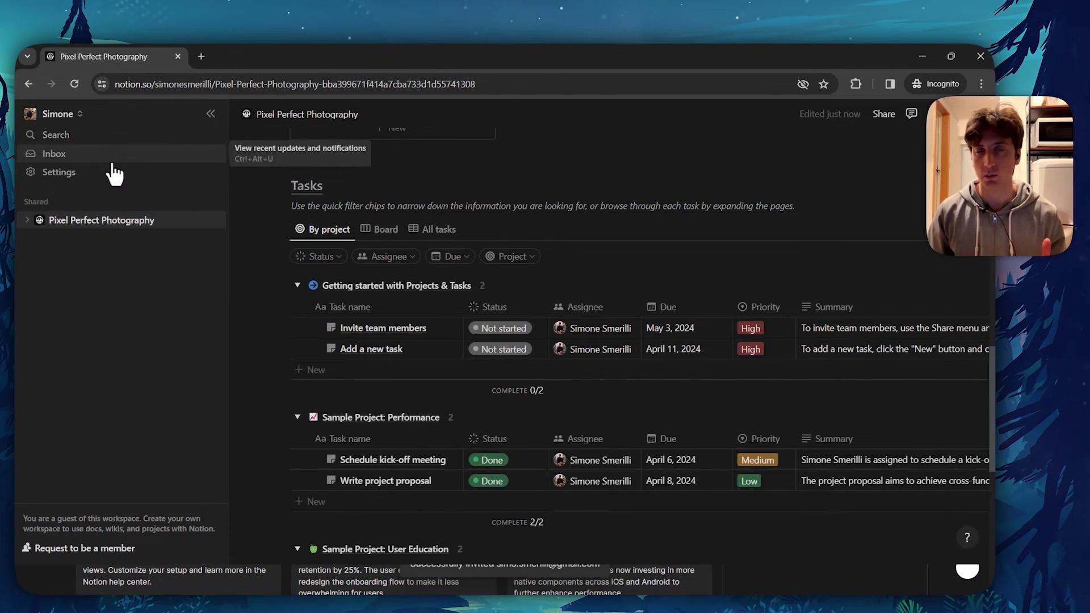
key(alt+Tab)
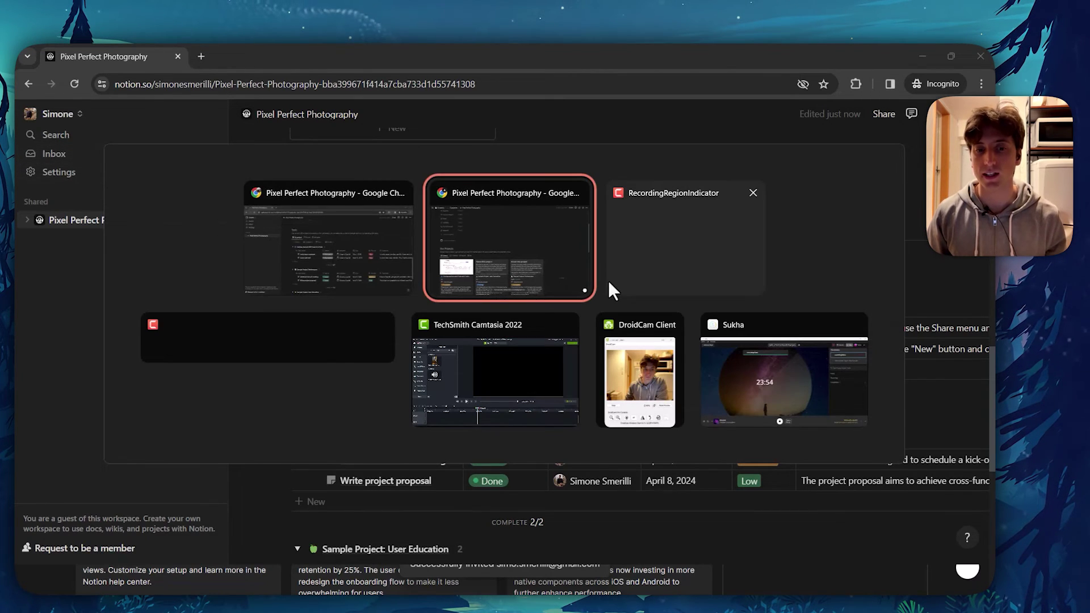
click(562, 272)
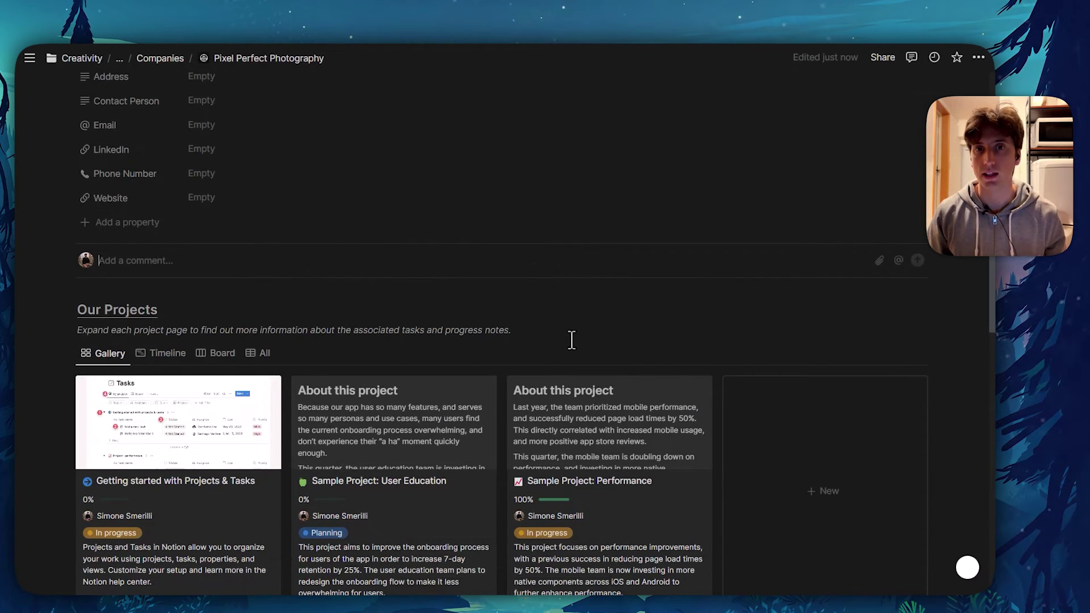
Review the permission levels available in the Pixel Perfect Photography page's sharing settings, and close them.
click(878, 64)
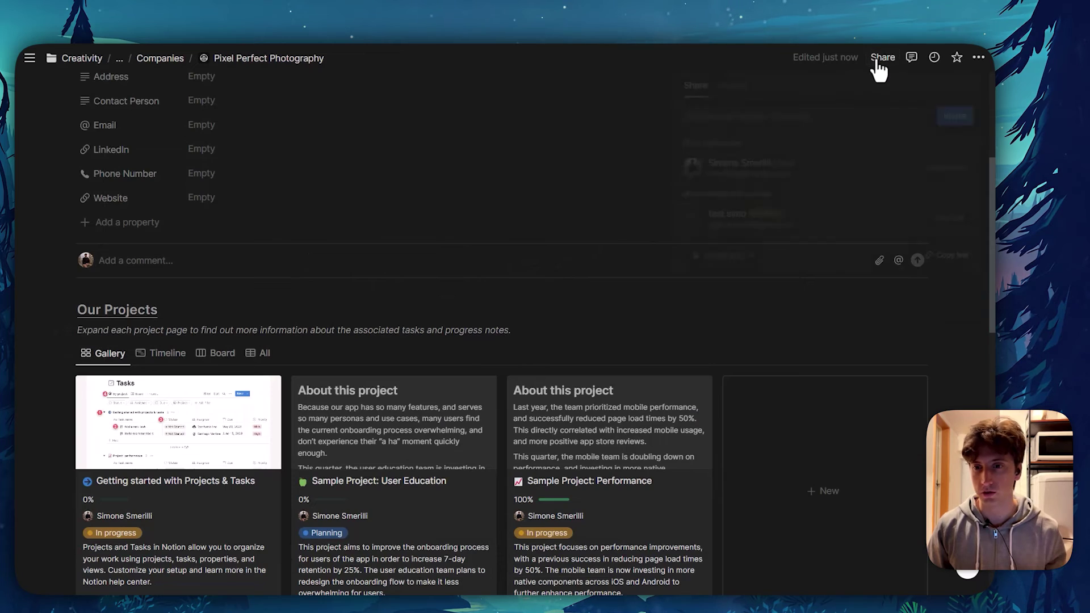
click(886, 171)
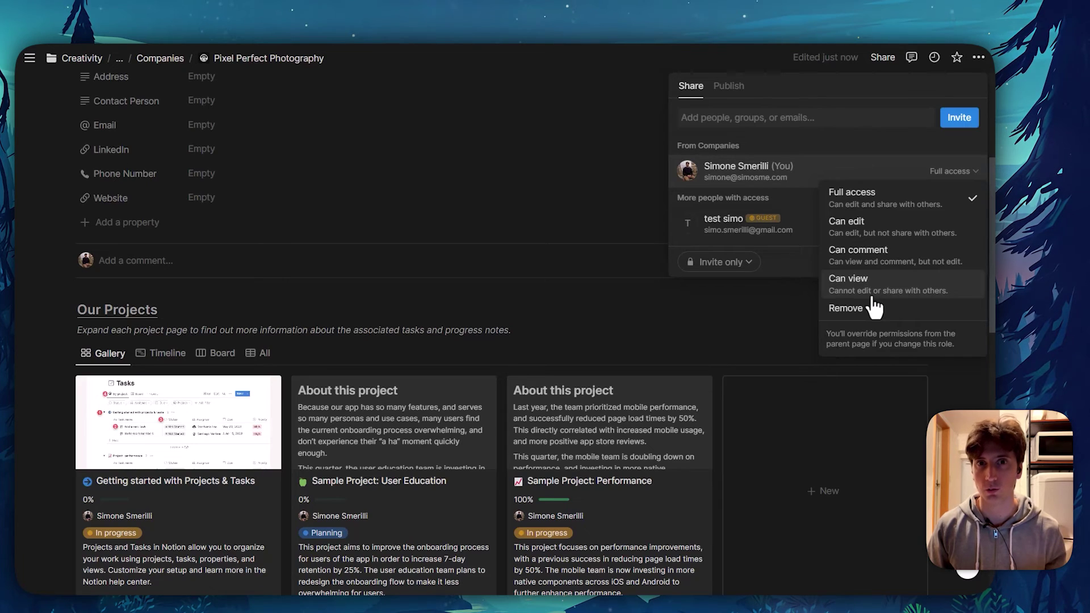
click(668, 276)
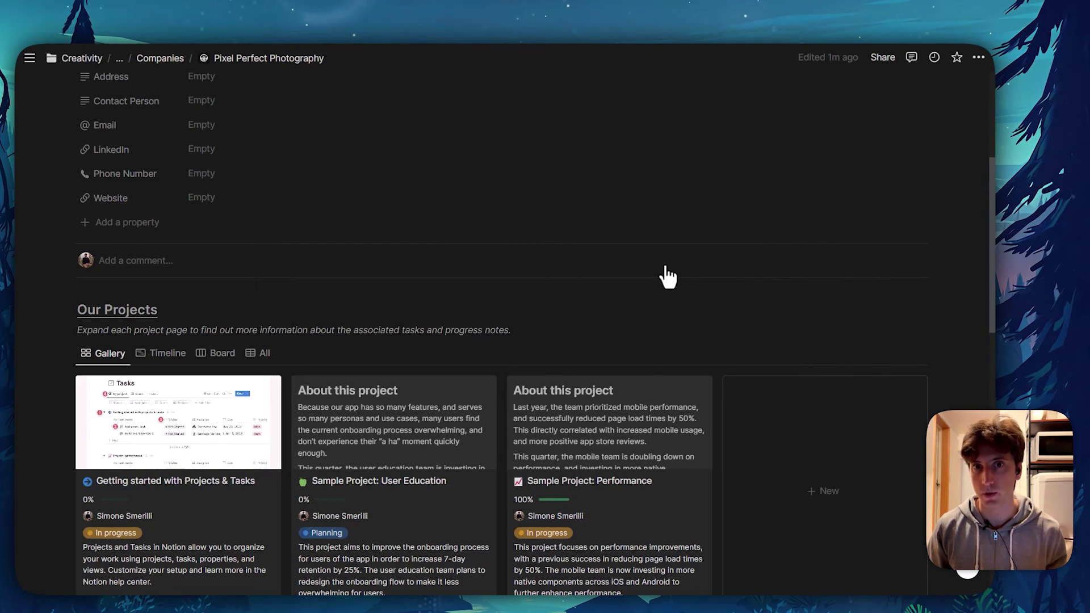
Go up to the AgencyFlow page, reopen the Pixel Perfect Photography client page, and review who has access to it.
click(119, 59)
click(122, 116)
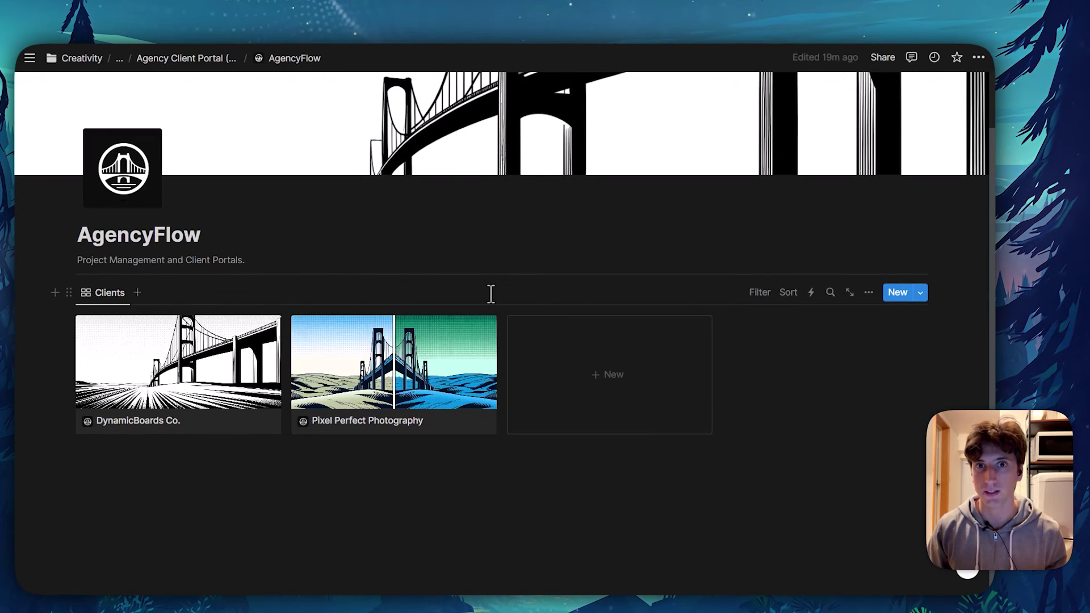
click(406, 363)
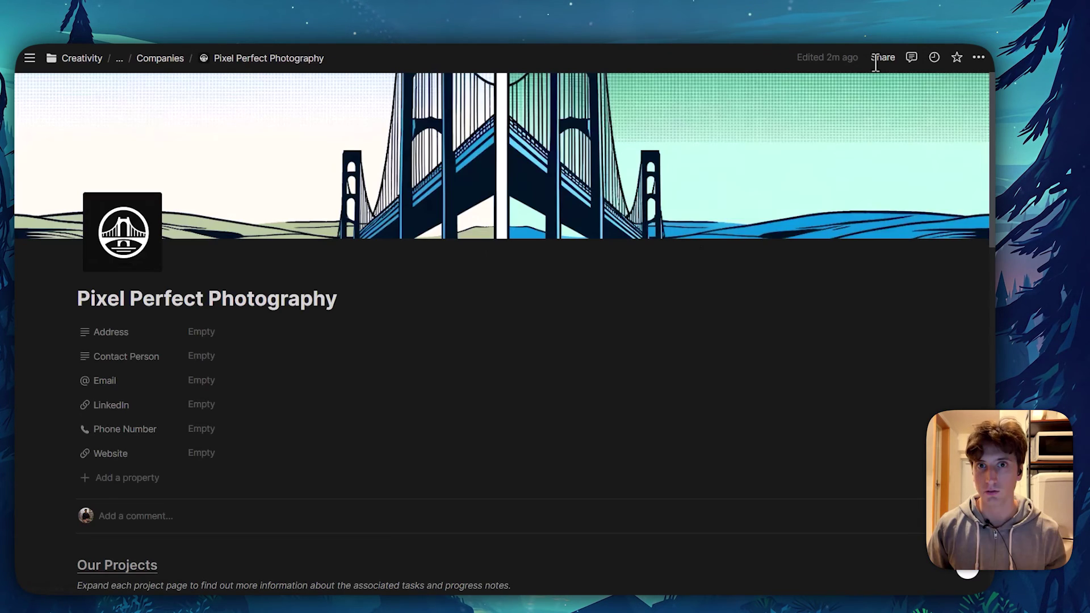
click(875, 61)
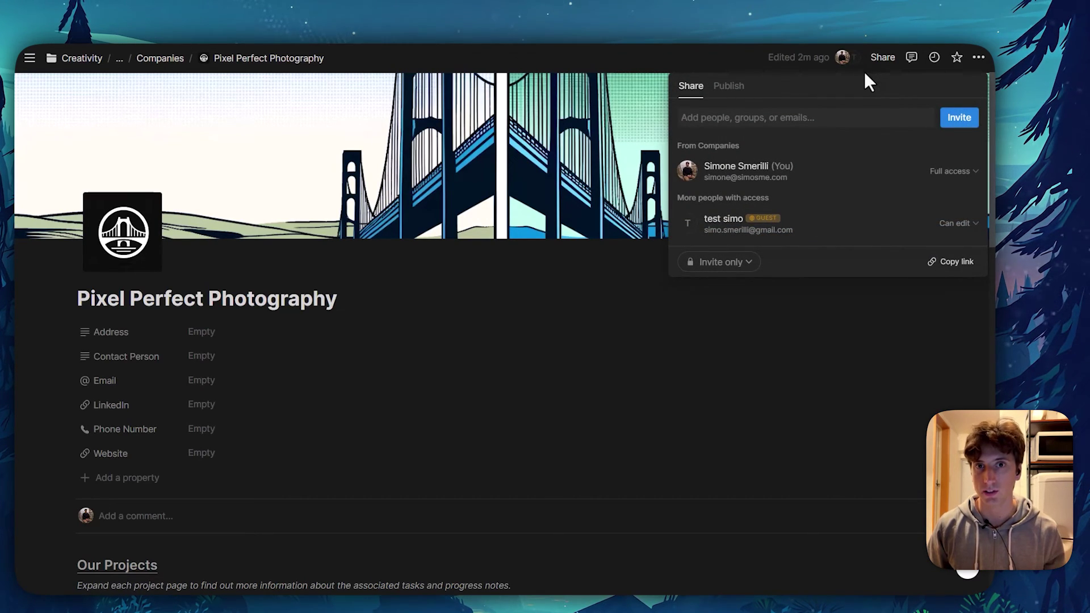
click(547, 64)
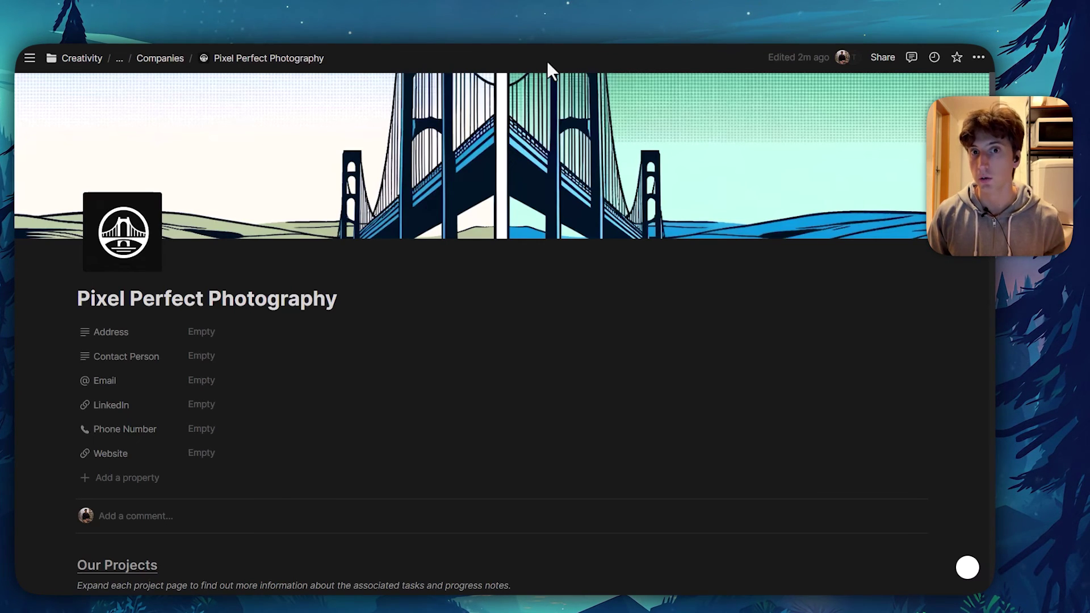
Go to Home, clear the Source filter of My tasks, and show the task list as a full page.
mouse_move(23, 210)
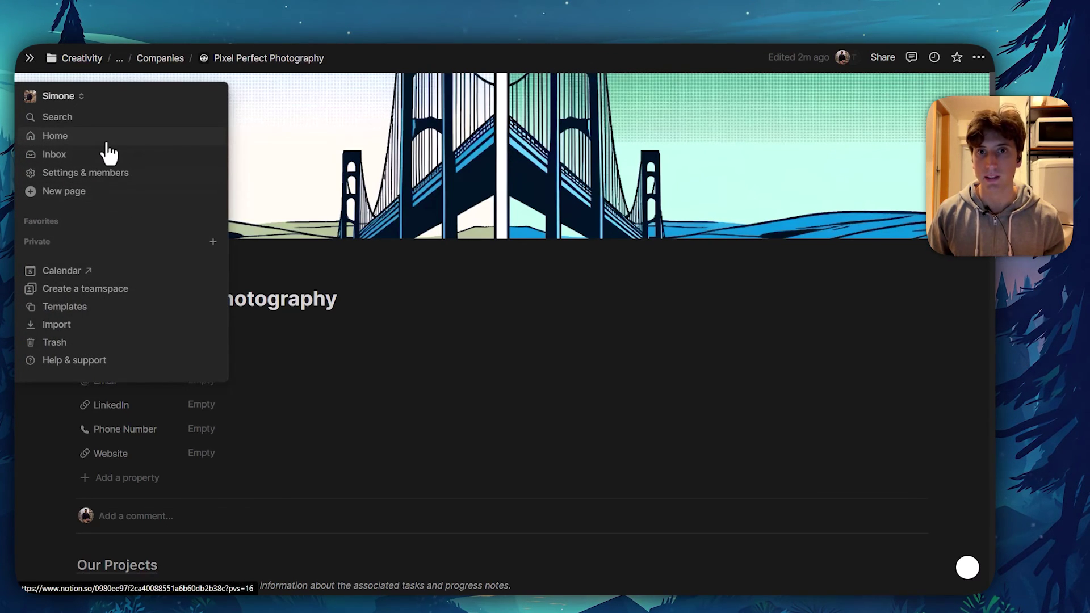
click(108, 143)
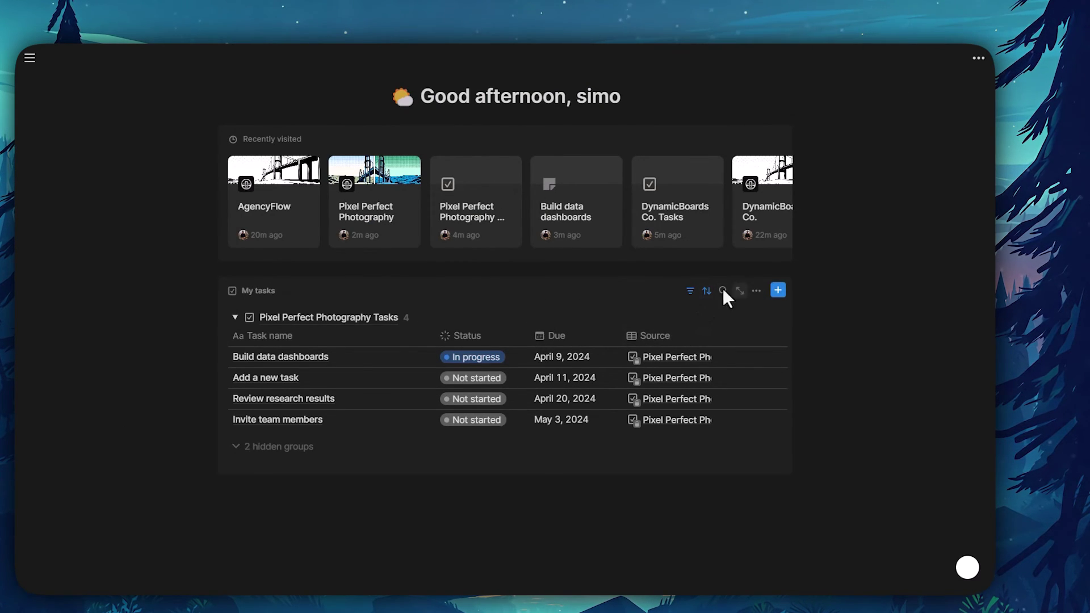
click(690, 291)
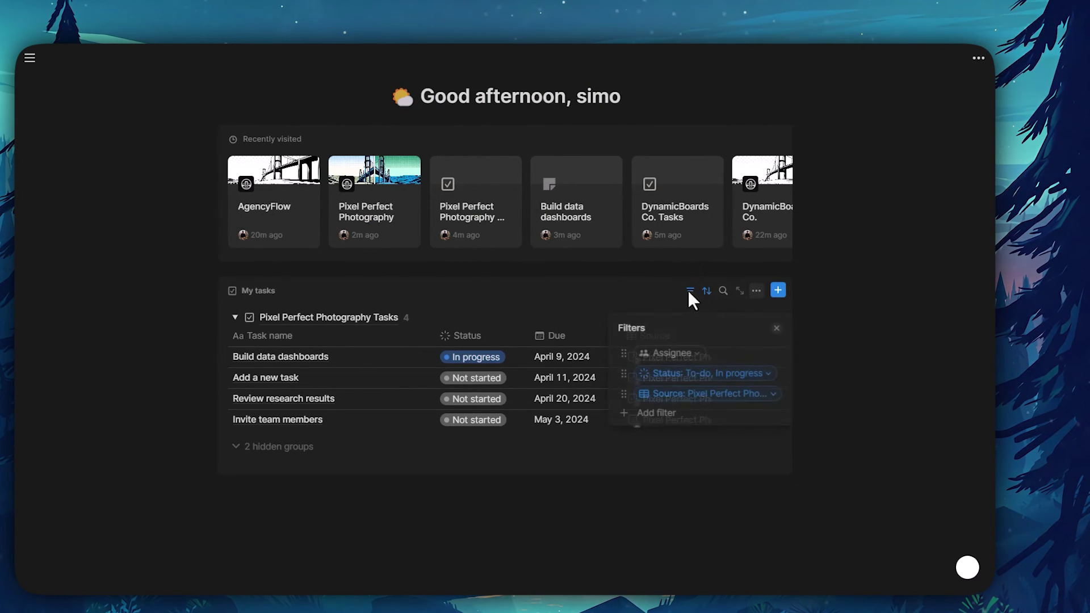
click(706, 397)
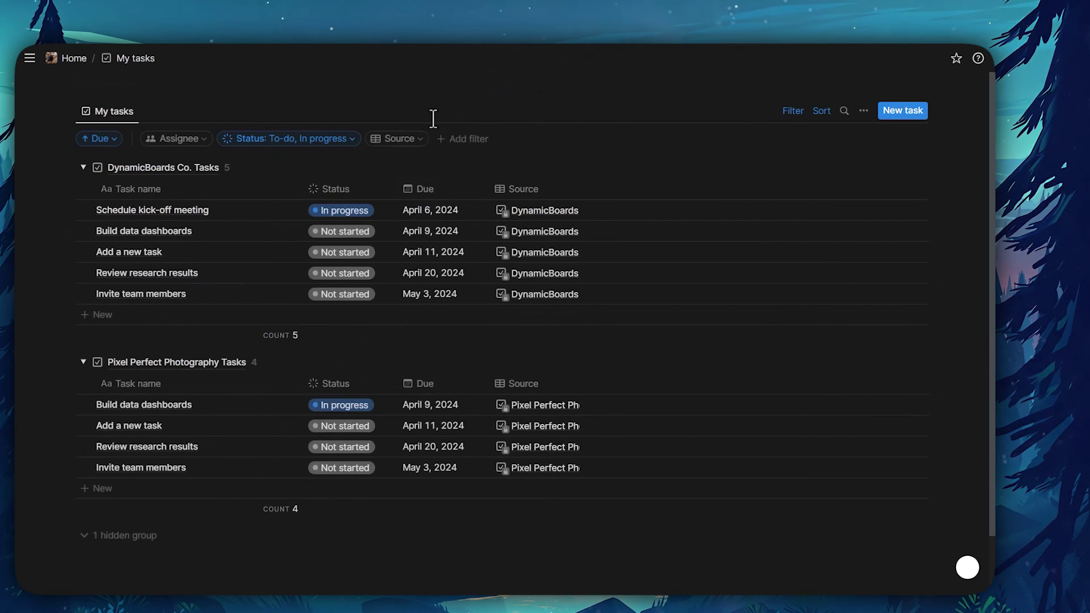
Open the source database of a DynamicBoards Co. task and navigate up through its client page towards AgencyFlow.
mouse_move(19, 170)
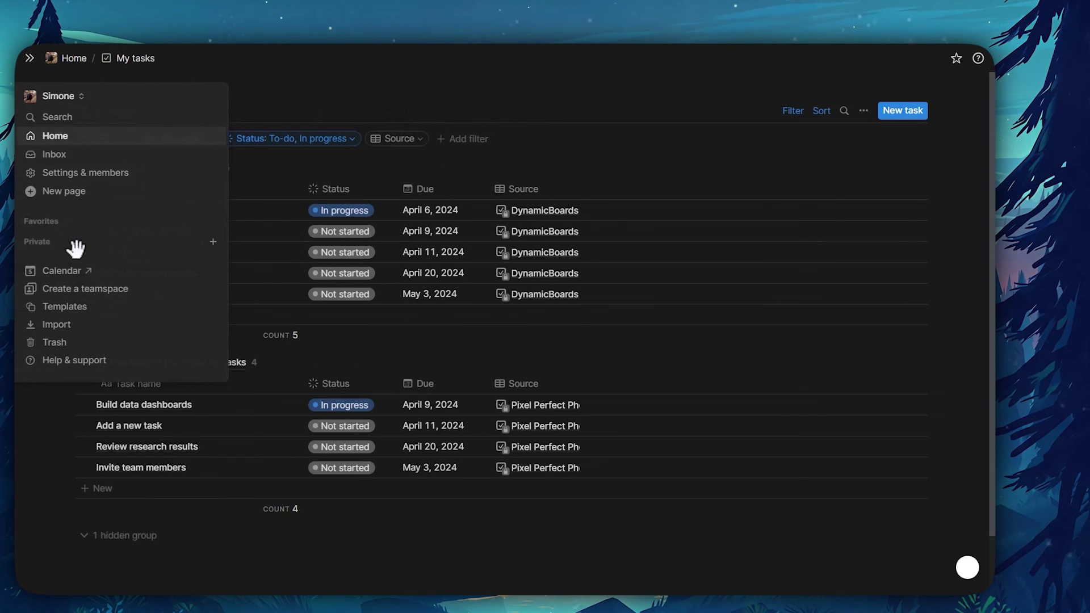
click(525, 209)
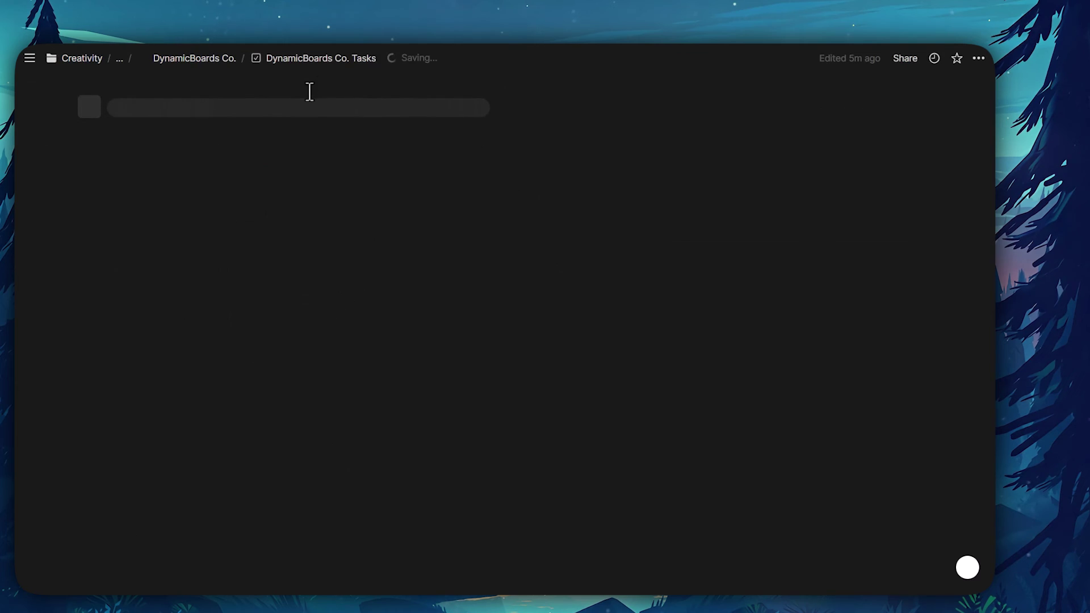
click(218, 61)
click(120, 63)
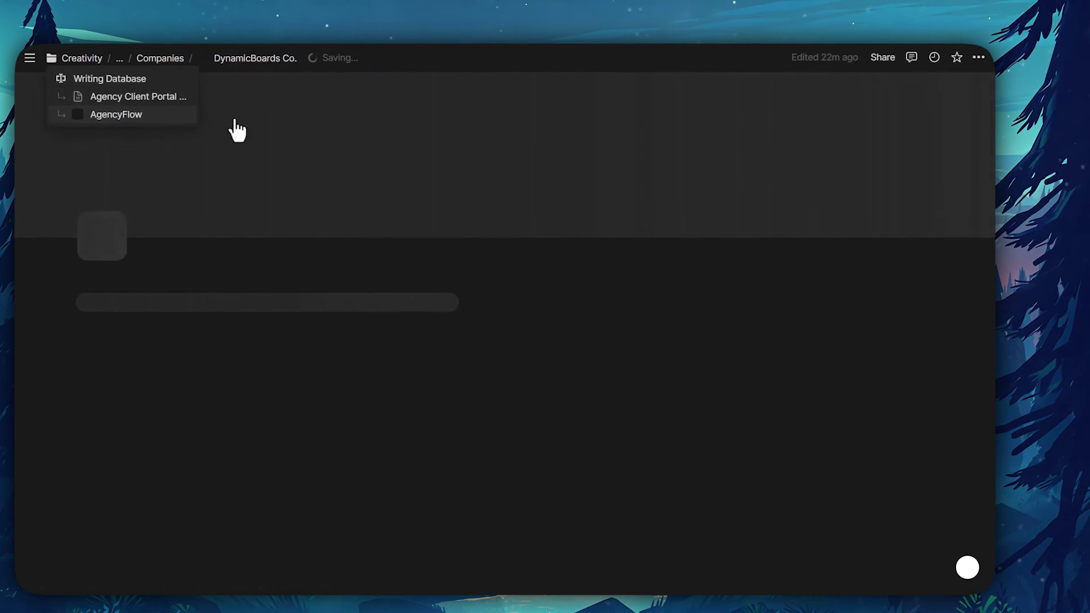